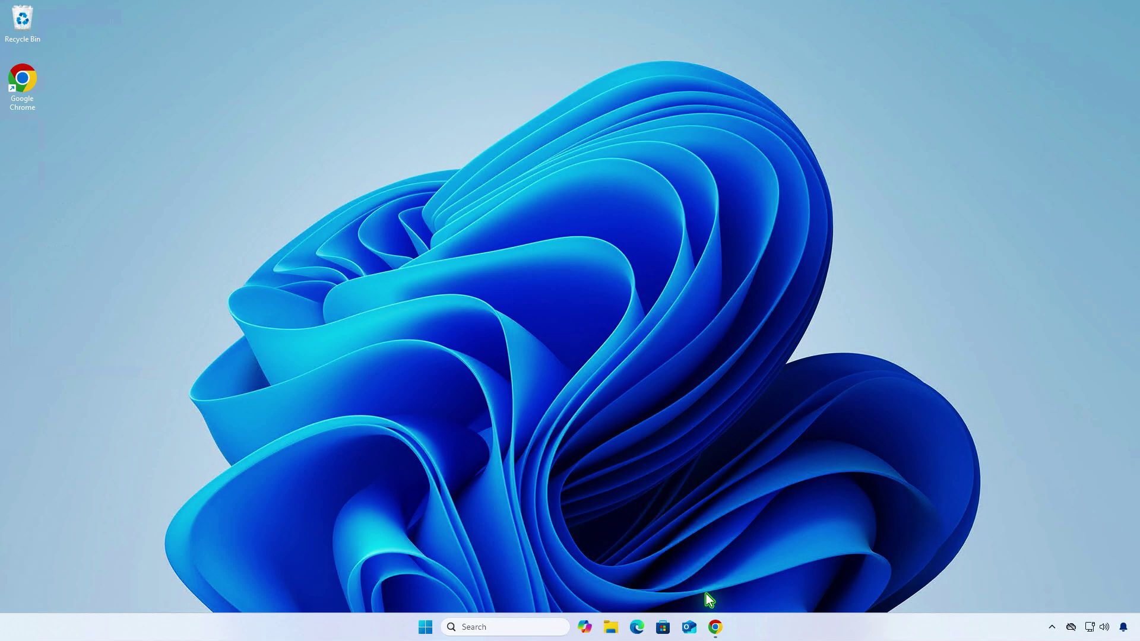
left_click(715, 627)
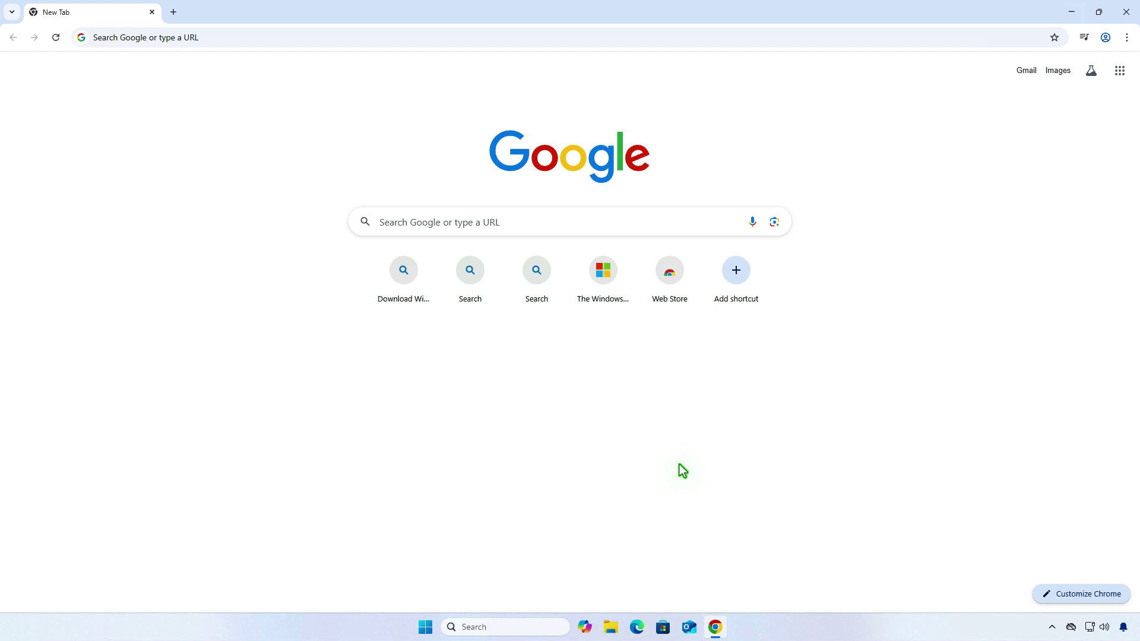
key("ctrl+l")
type("https://aka.ms/wipiso")
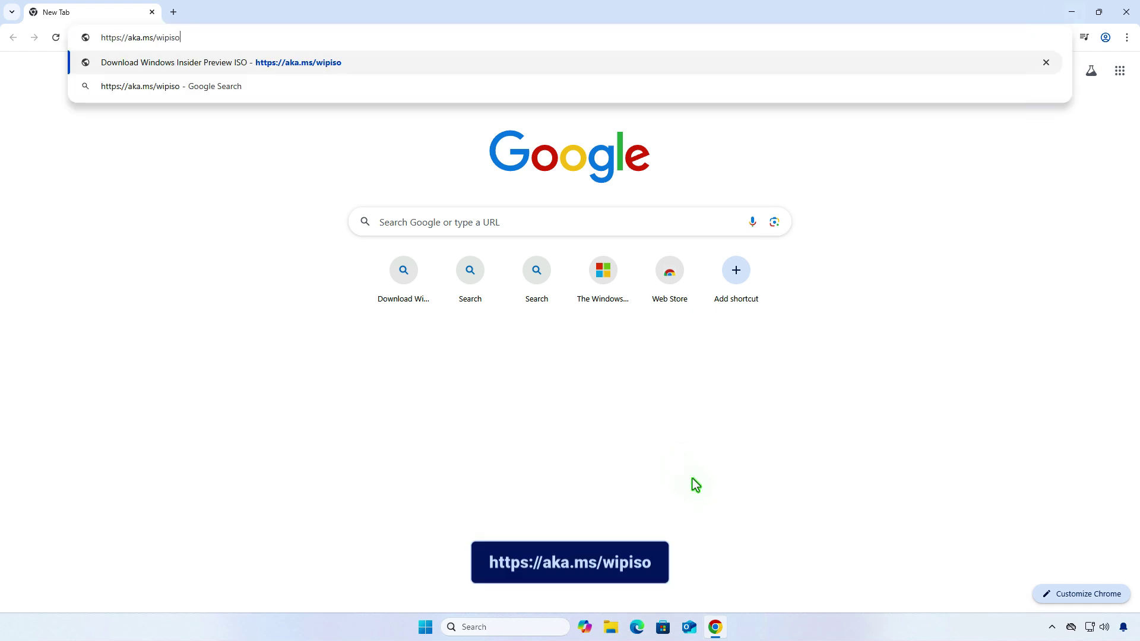
key("Return")
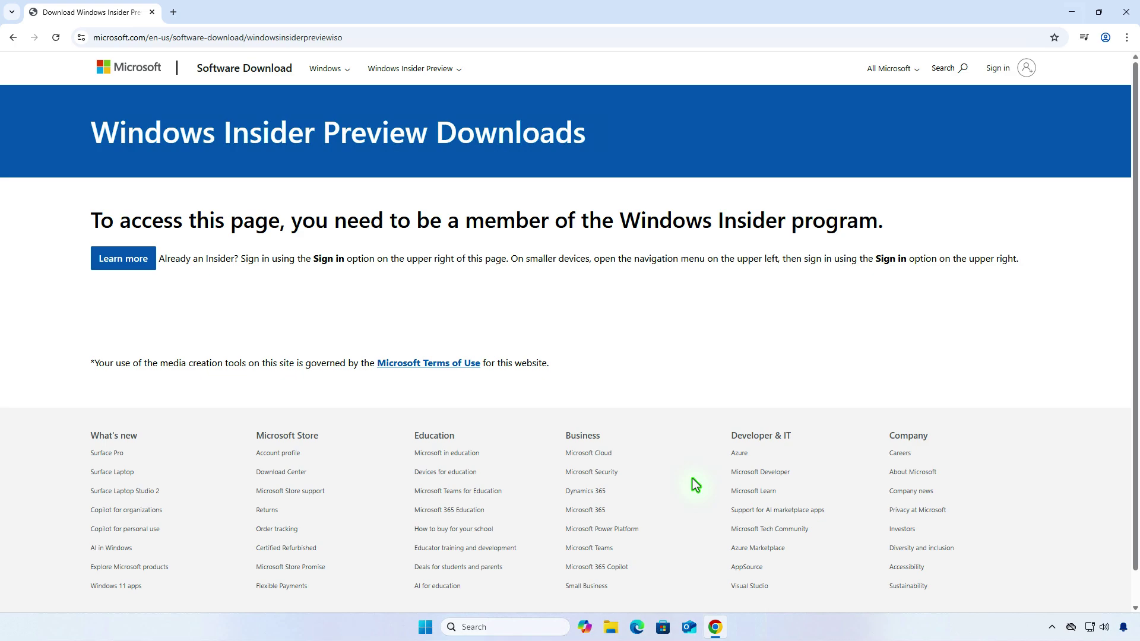
key("ctrl+t")
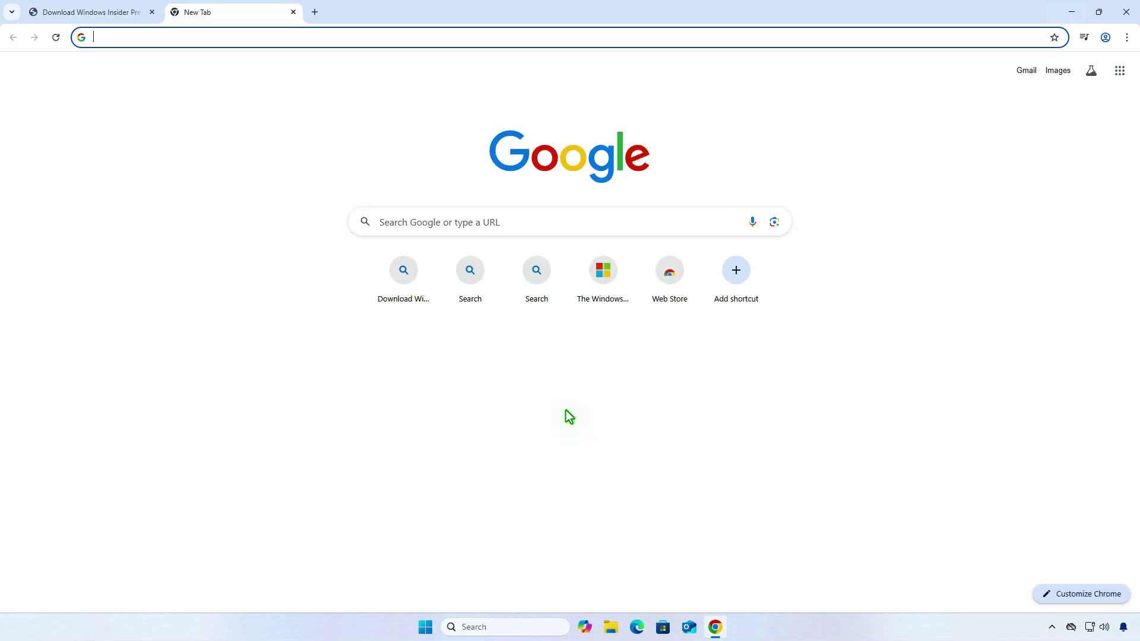
- Load the Windows Insider registration page and sign in with the account e-mail
type("https://www.microsoft.com/windowsinsider/register")
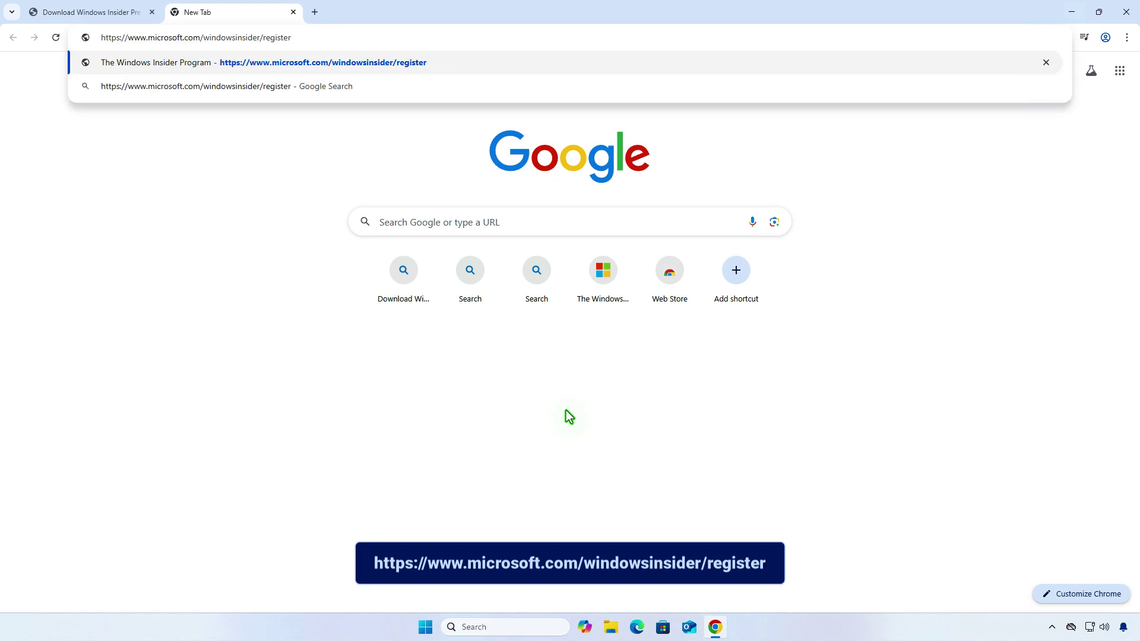
key("Return")
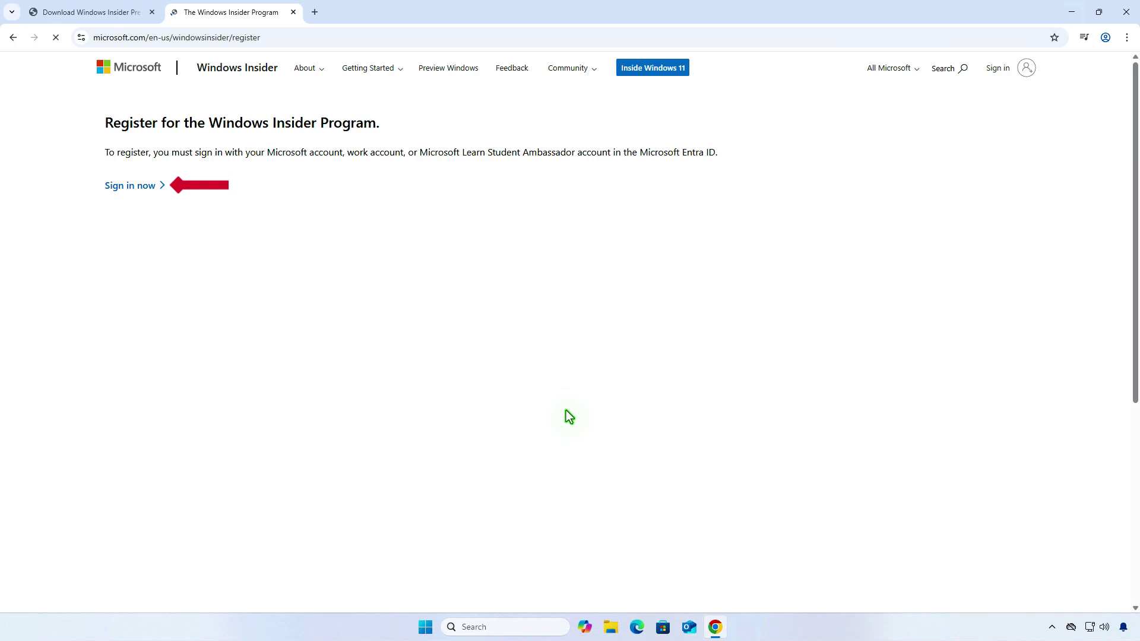
left_click(147, 186)
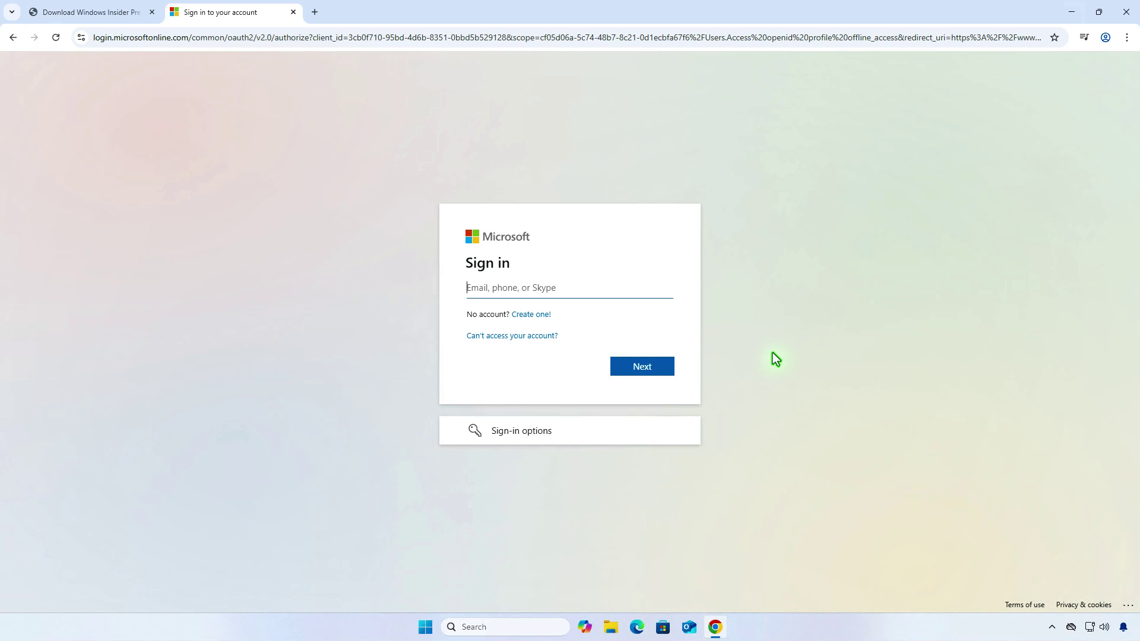
left_click(668, 372)
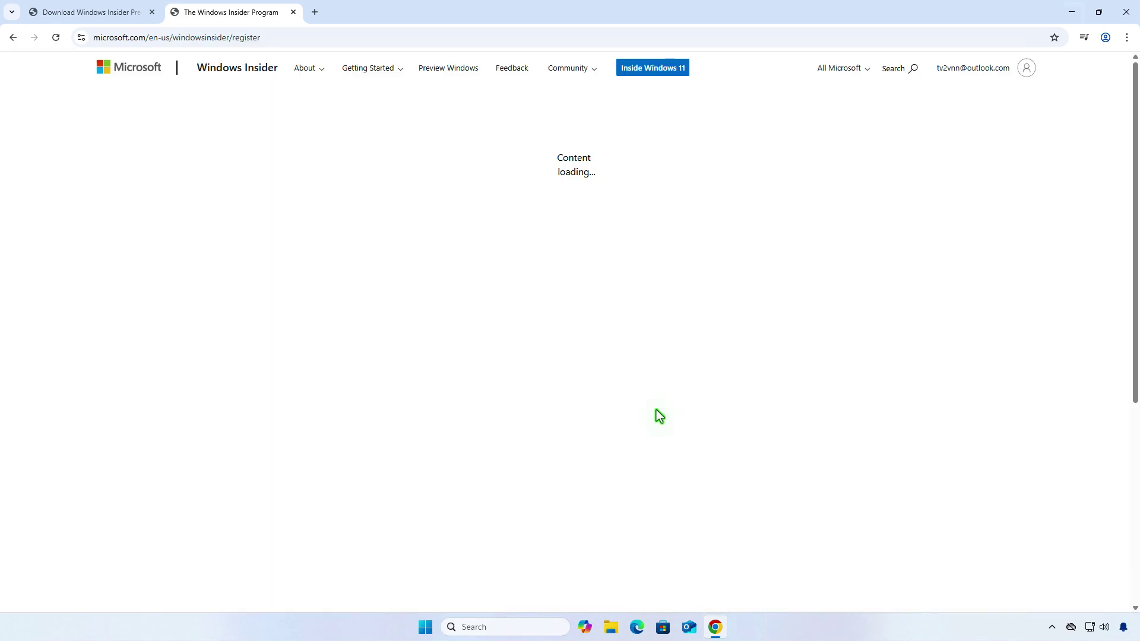
- Accept the Insider Program terms, register, and go to the Start previewing Windows page
left_click(115, 469)
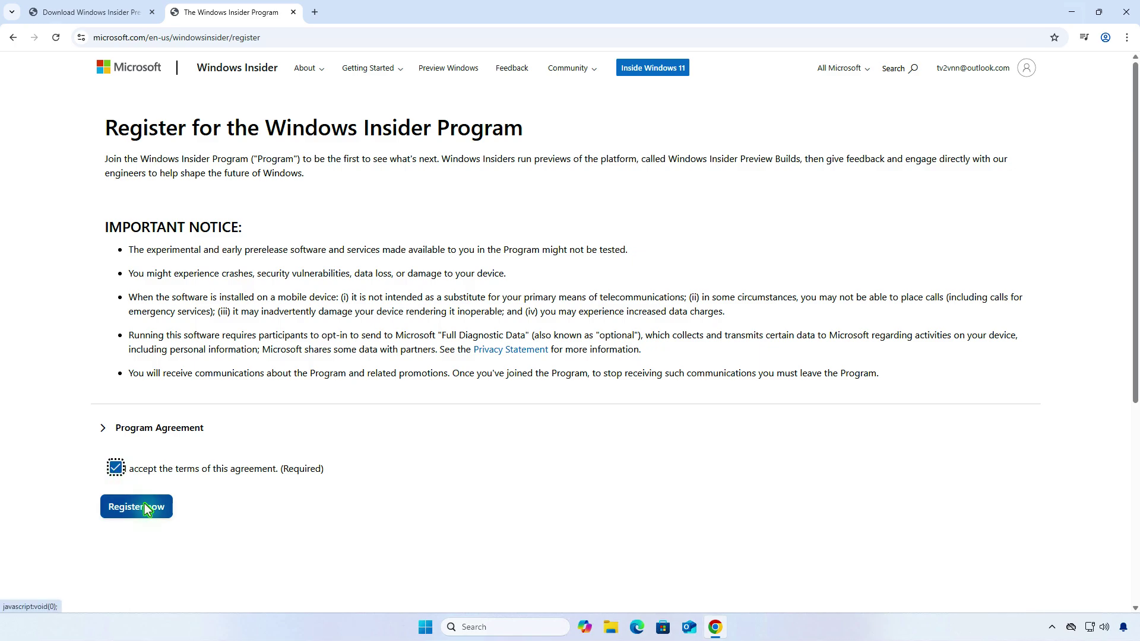
left_click(145, 504)
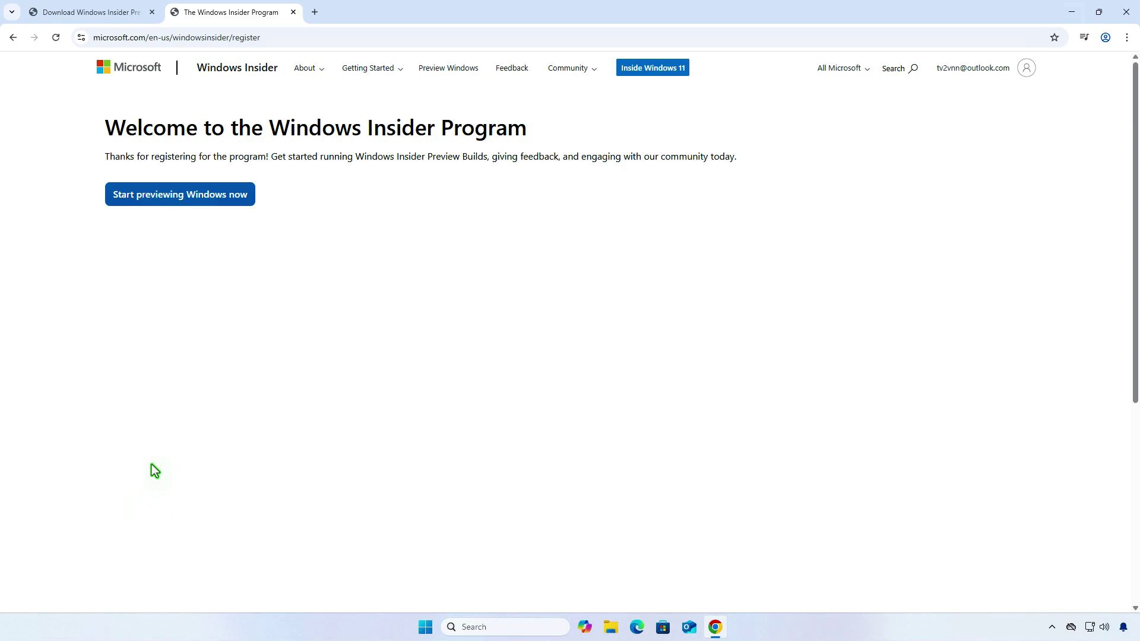
left_click(229, 200)
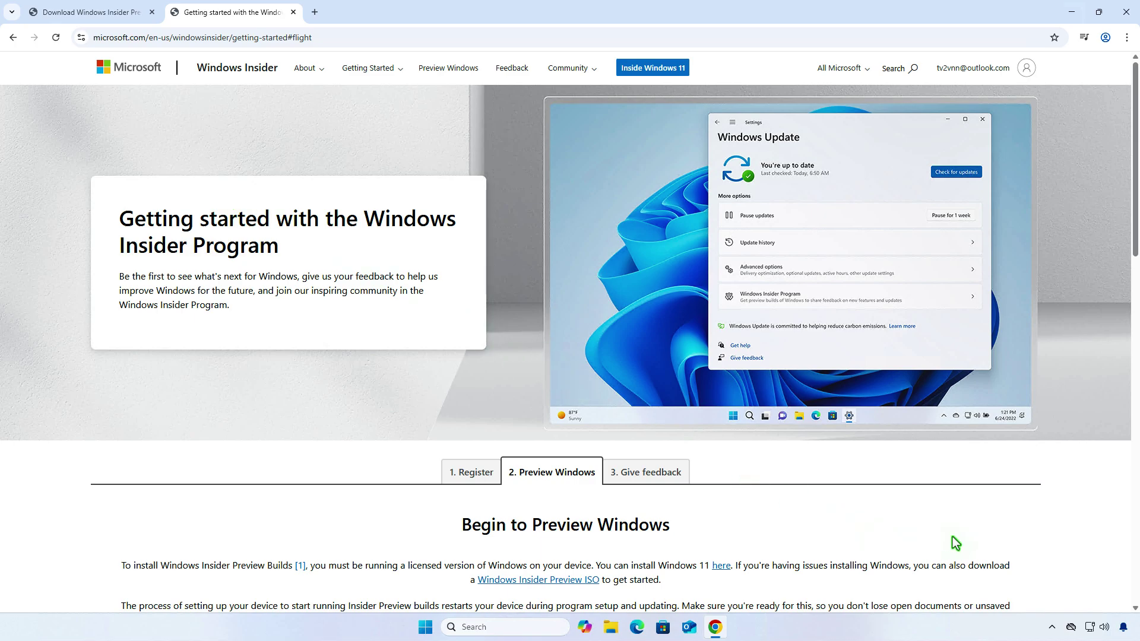
scroll(961, 541, "down", 4)
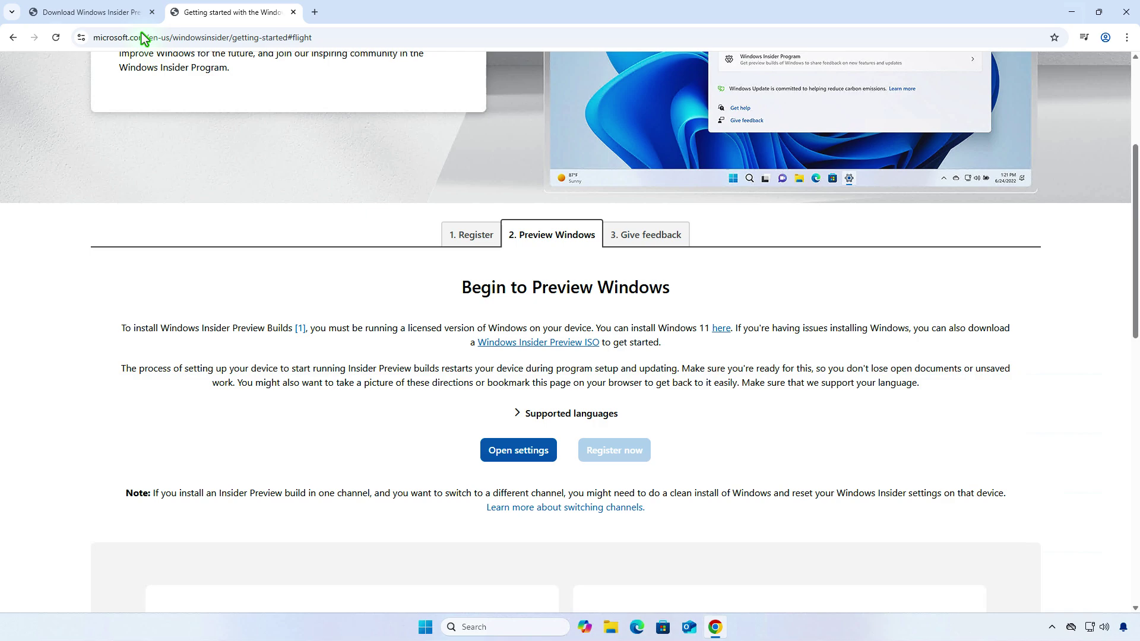
- Return to the Insider Preview Downloads tab, sign in, and open the Select edition list
left_click(107, 15)
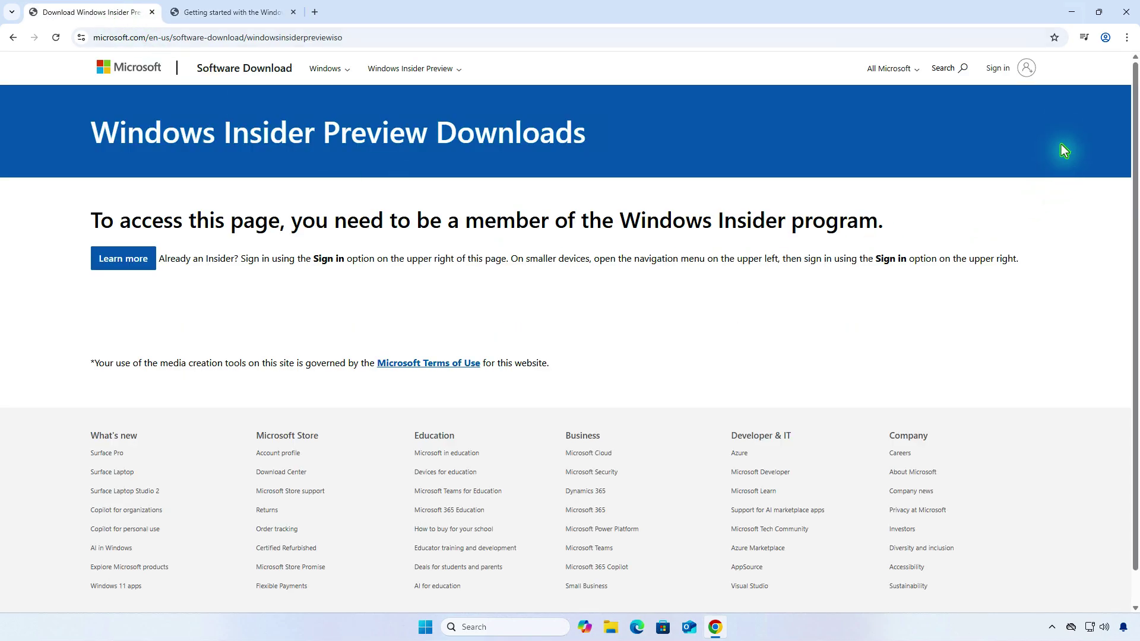
left_click(1004, 70)
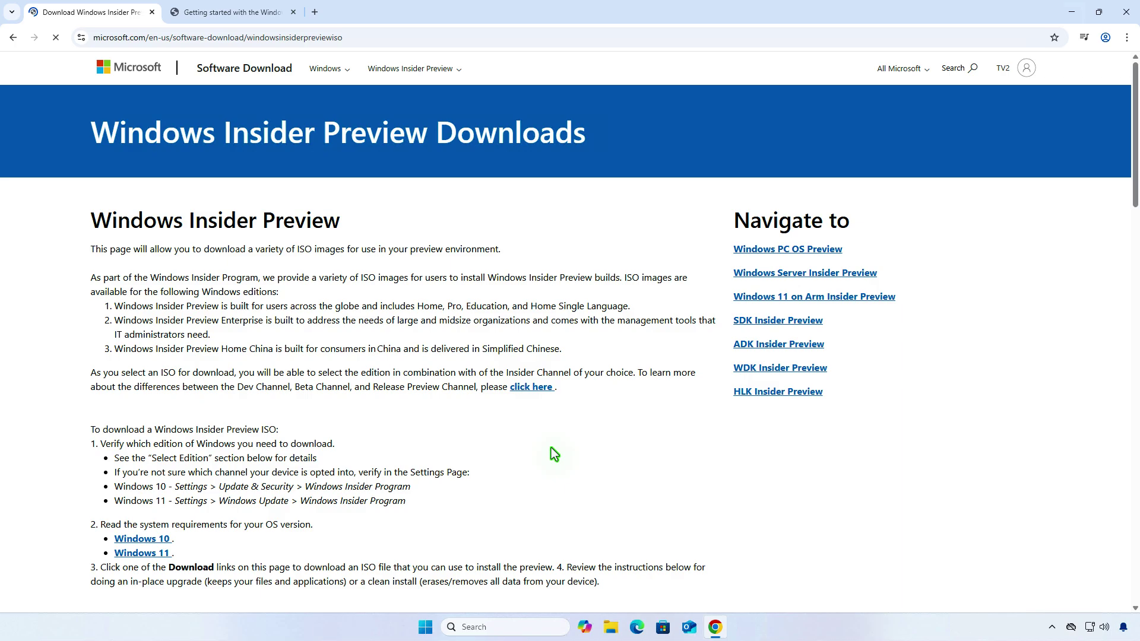
scroll(551, 449, "down", 7)
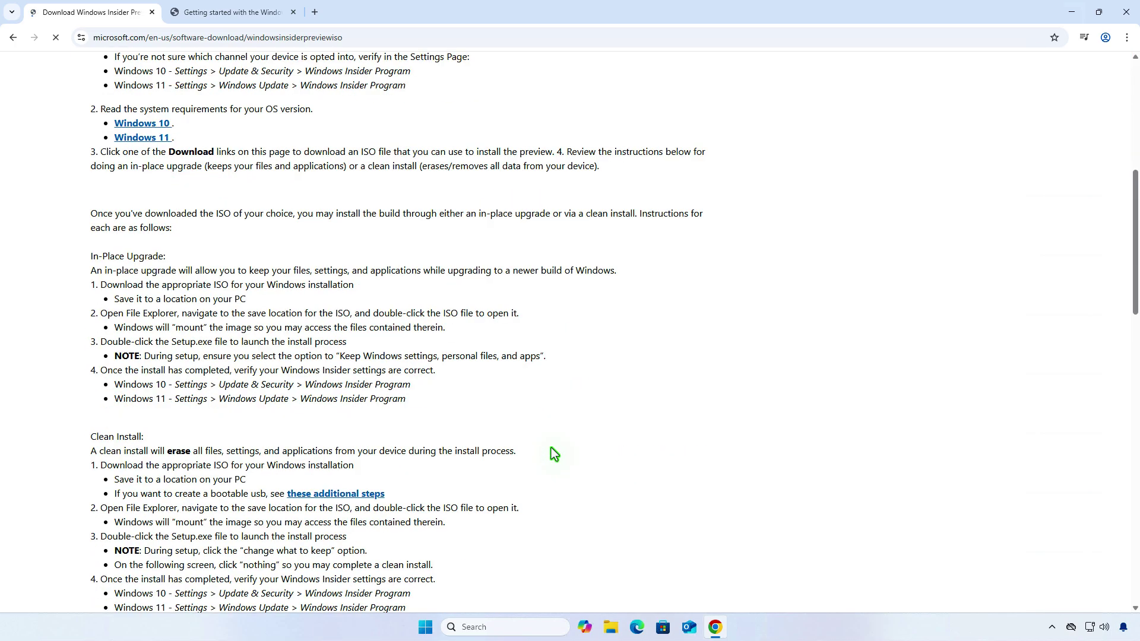
scroll(551, 453, "down", 3)
scroll(551, 454, "down", 5)
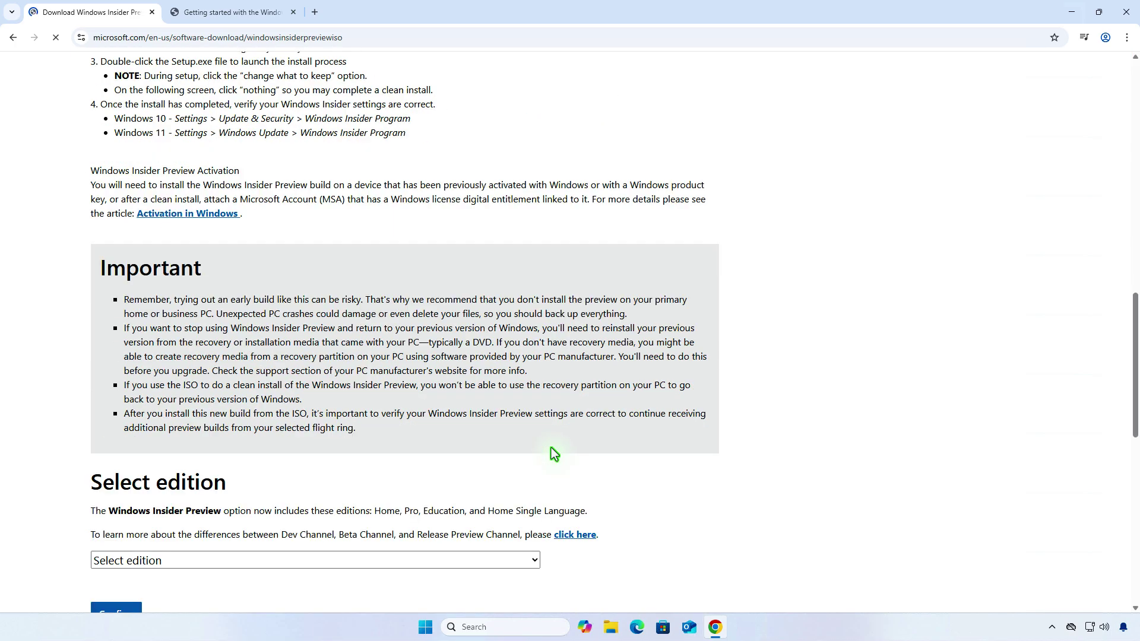
scroll(553, 454, "down", 5)
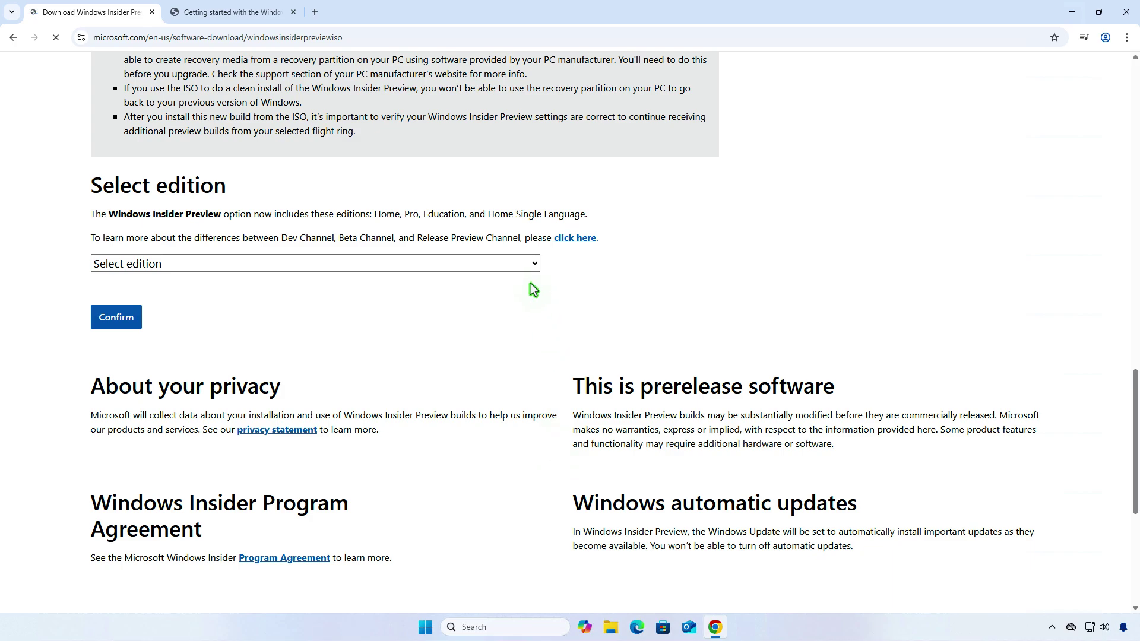
left_click(523, 265)
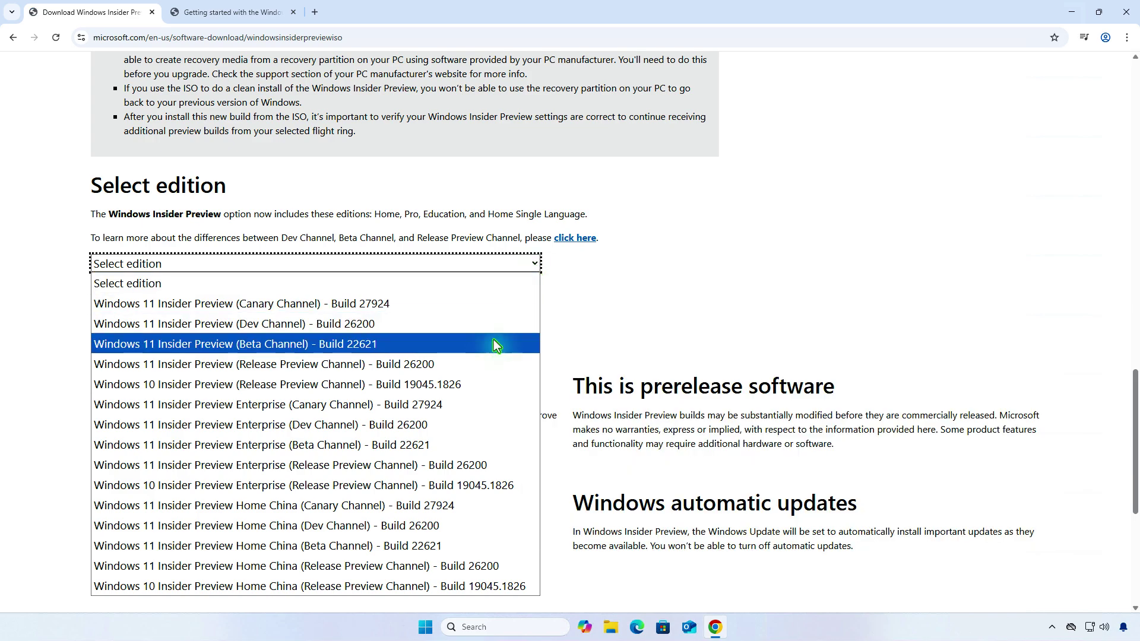
- Confirm the Release Preview Channel Build 26200 edition and English (United States) language
left_click(479, 361)
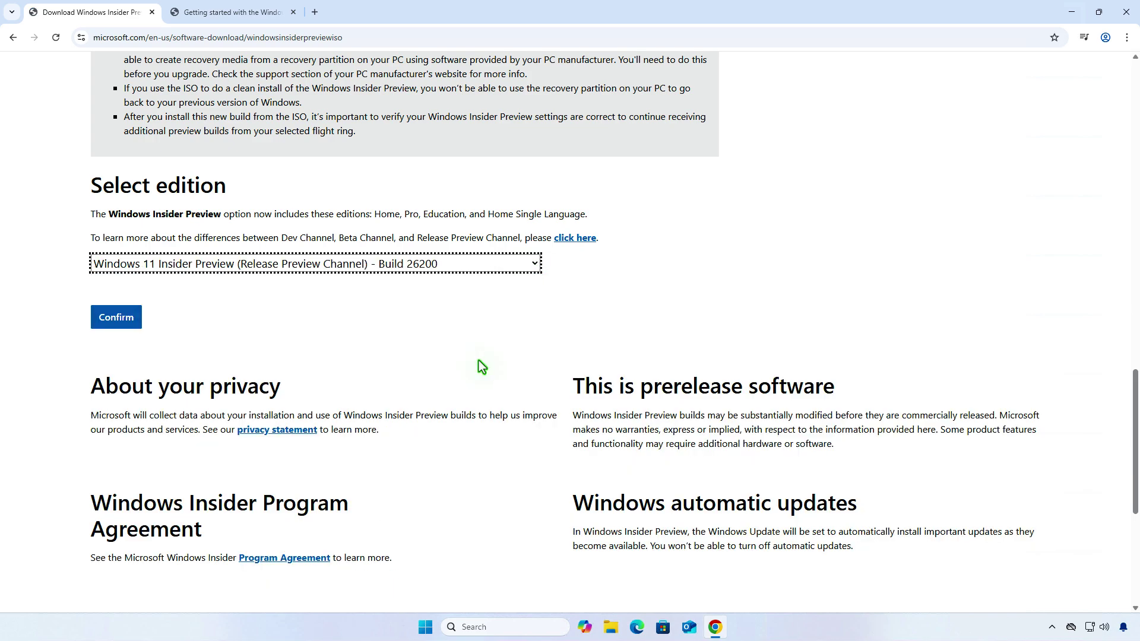
left_click(122, 323)
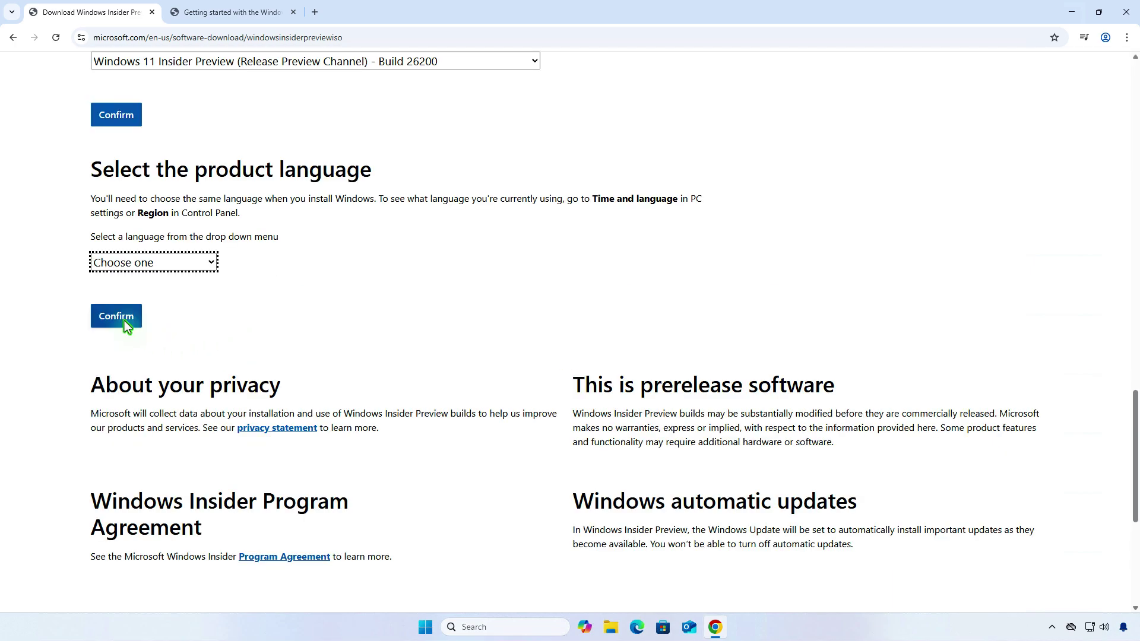
left_click(183, 262)
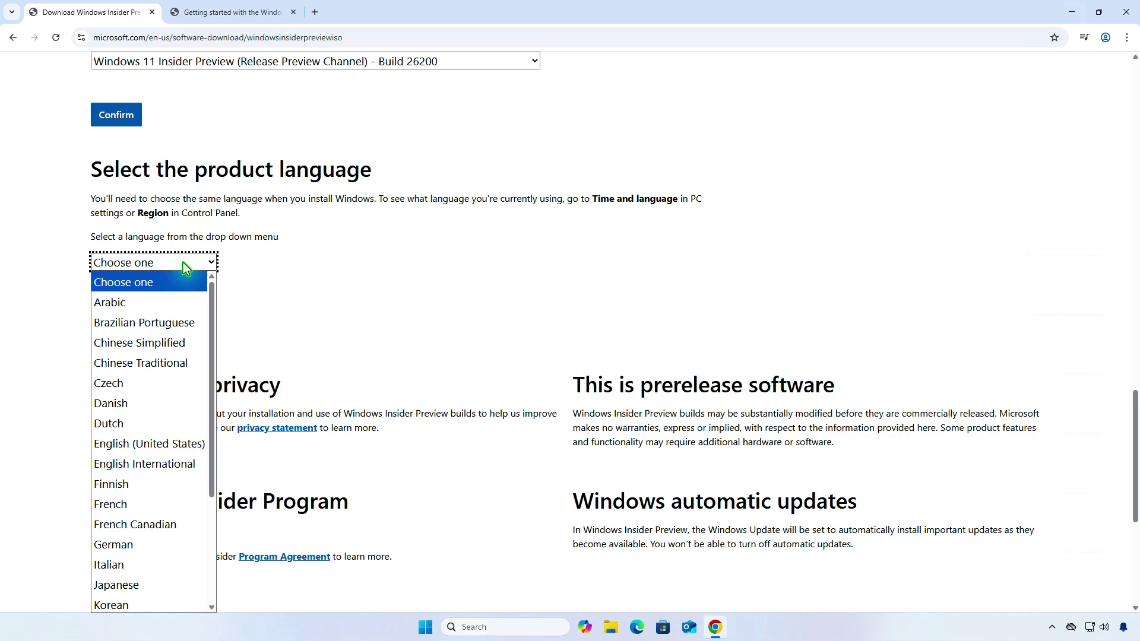
left_click(201, 441)
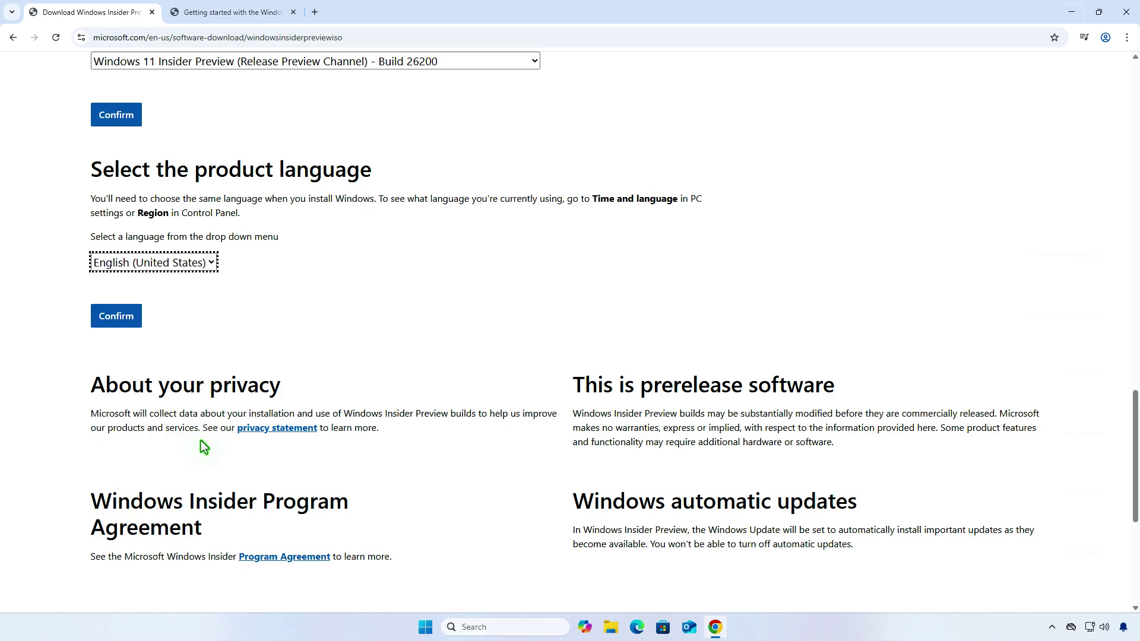
left_click(122, 319)
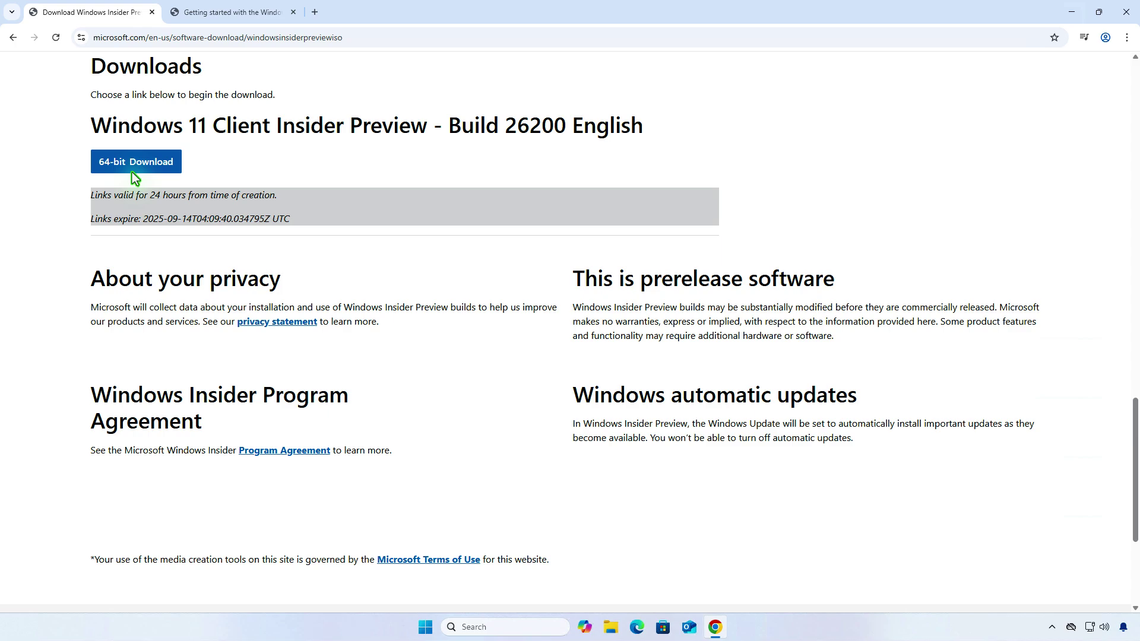
- Download the 64-bit ISO and show it in its folder
left_click(134, 164)
left_click(1063, 38)
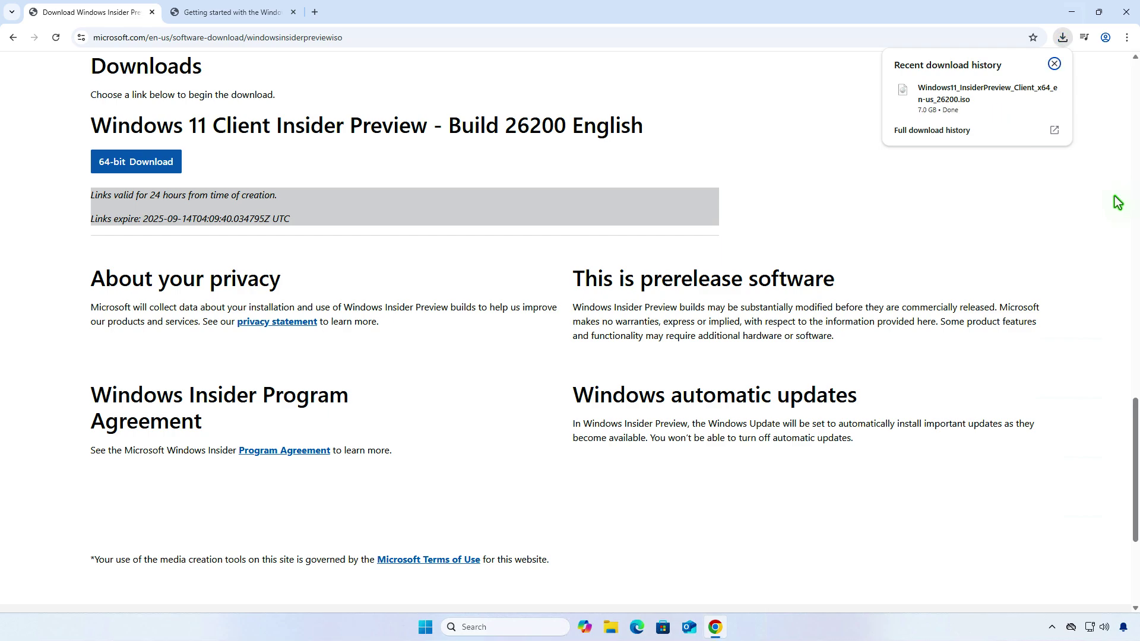
left_click(1031, 92)
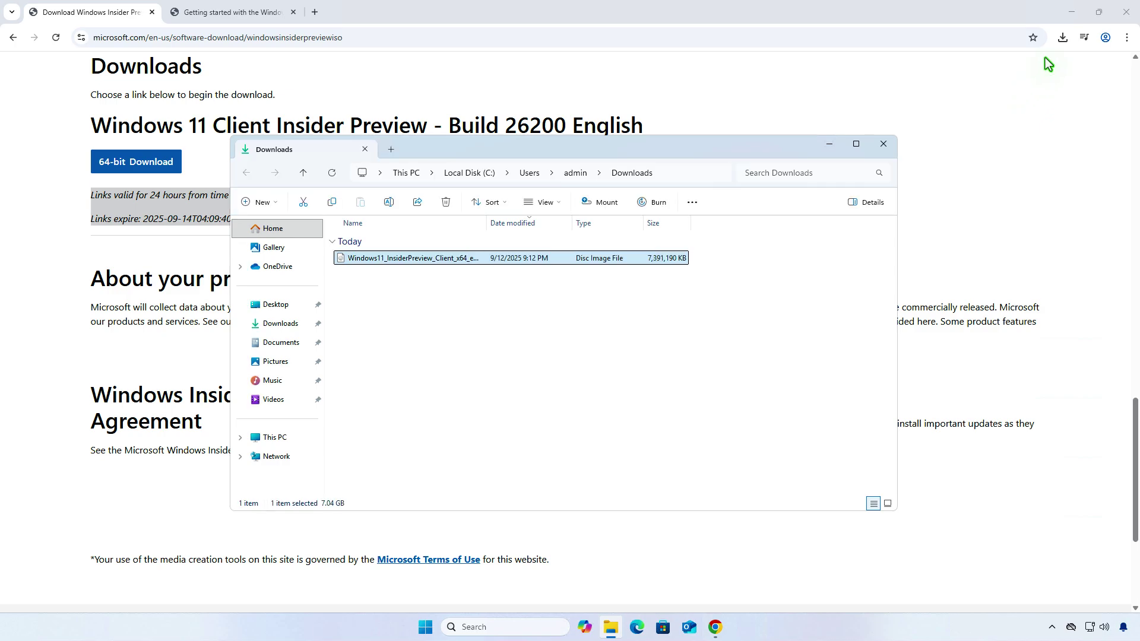
- Minimise Chrome so the Downloads folder with the 7.04 GB ISO stays on screen
left_click(1072, 12)
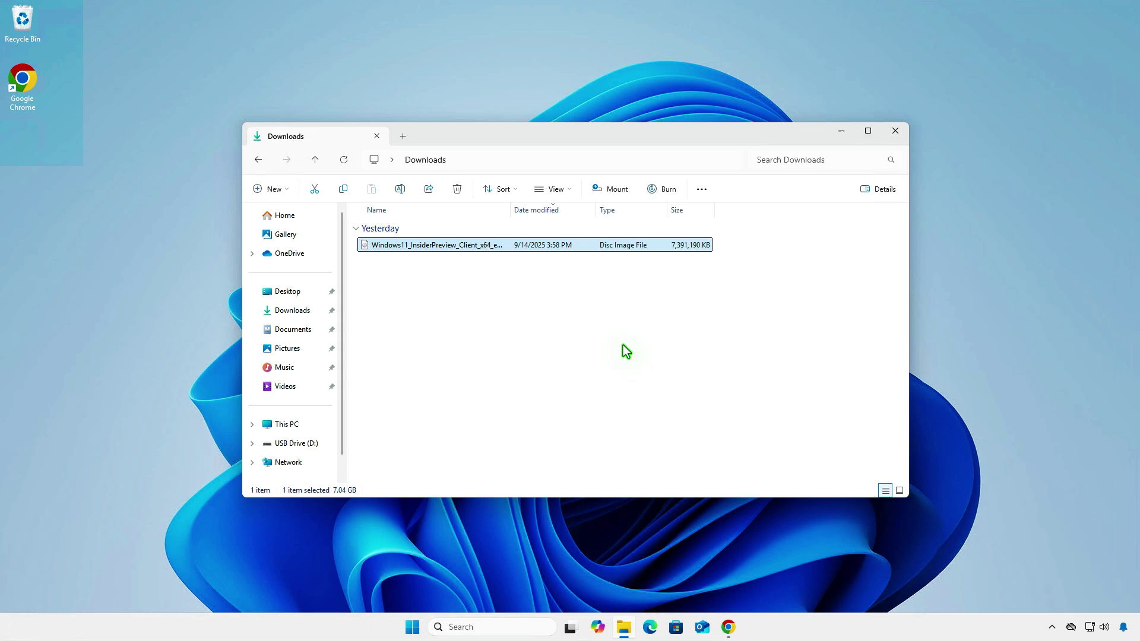
- Back on rufus.ie in Chrome, download rufus-4.9.exe (2.0 MB) from the Download table
left_click(730, 627)
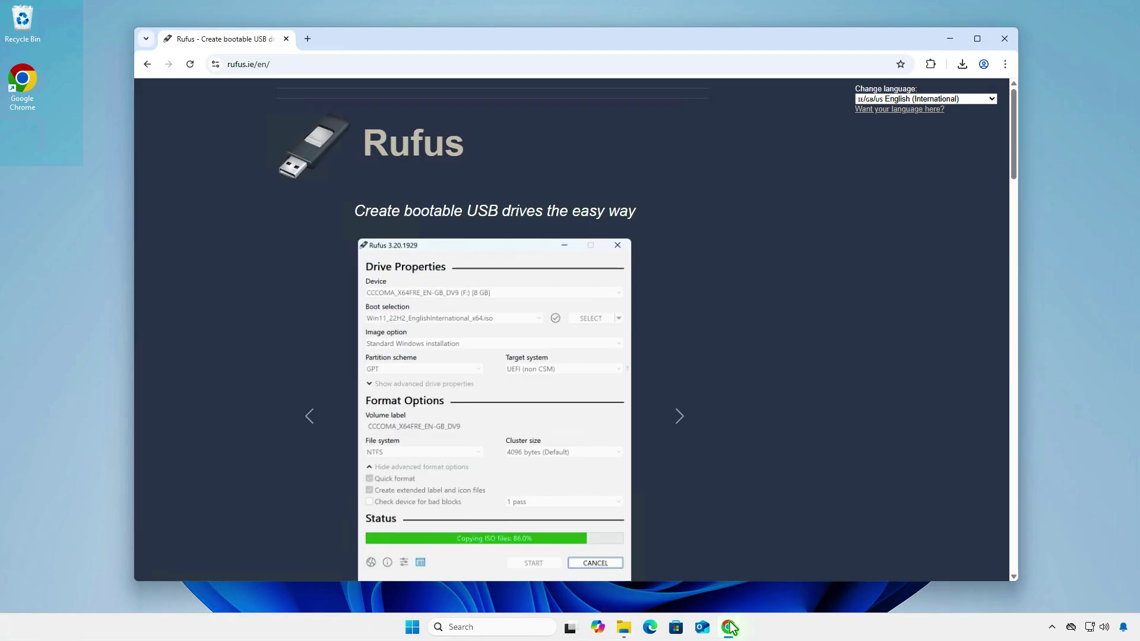
scroll(753, 404, "down", 10)
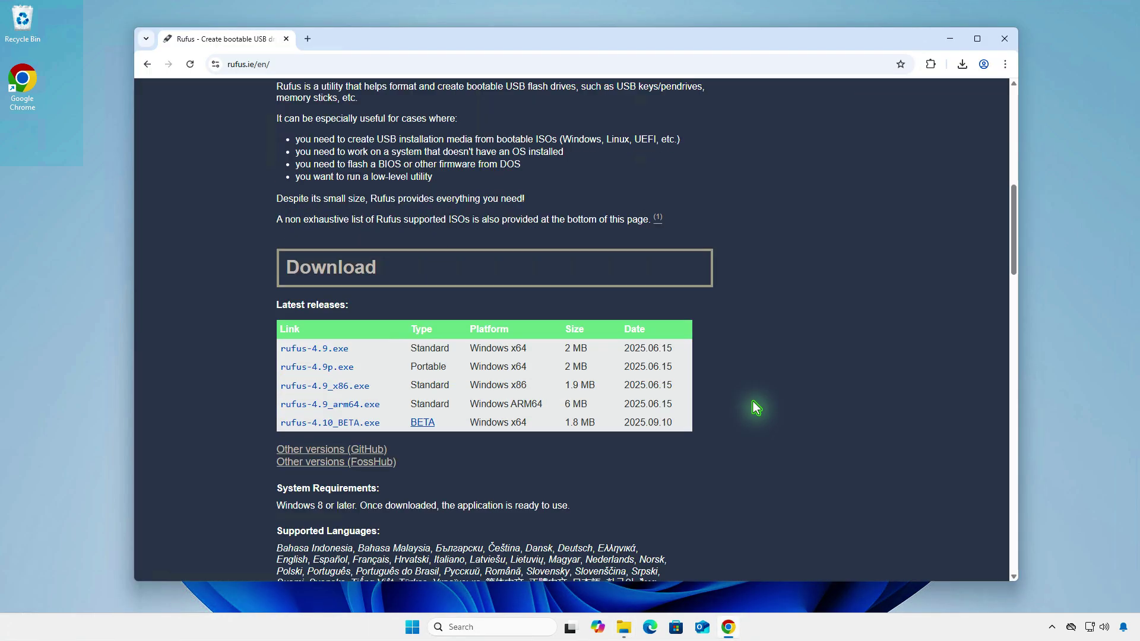
left_click(338, 232)
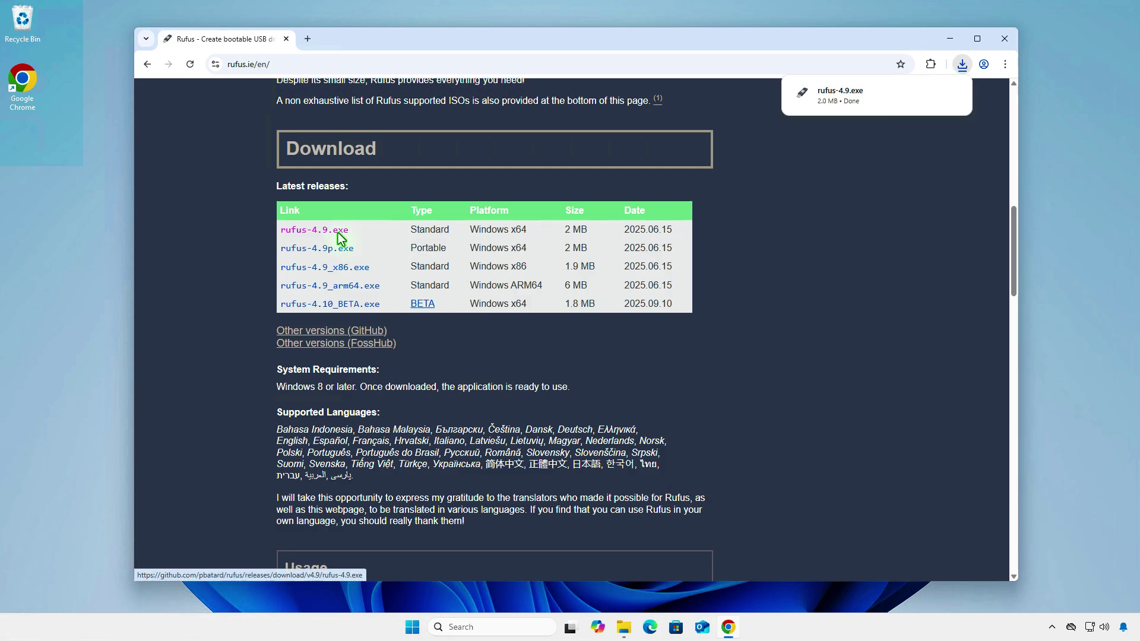
- Launch Rufus 4.9 and keep the 32 GB USB drive (D:) as the target device
left_click(874, 88)
left_click(948, 38)
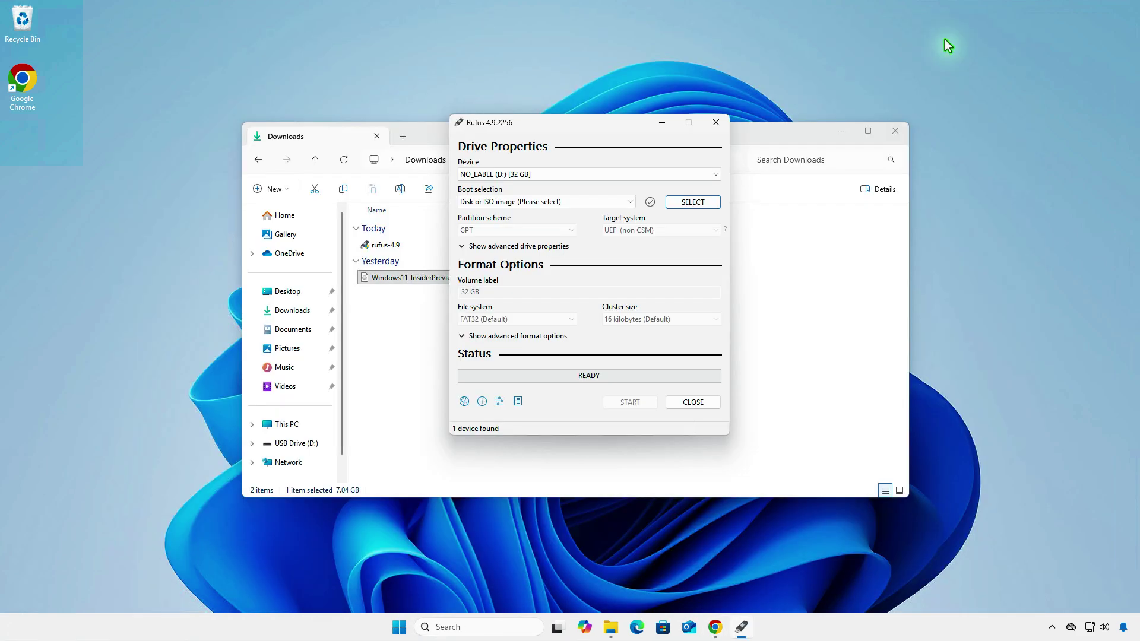
left_click(843, 129)
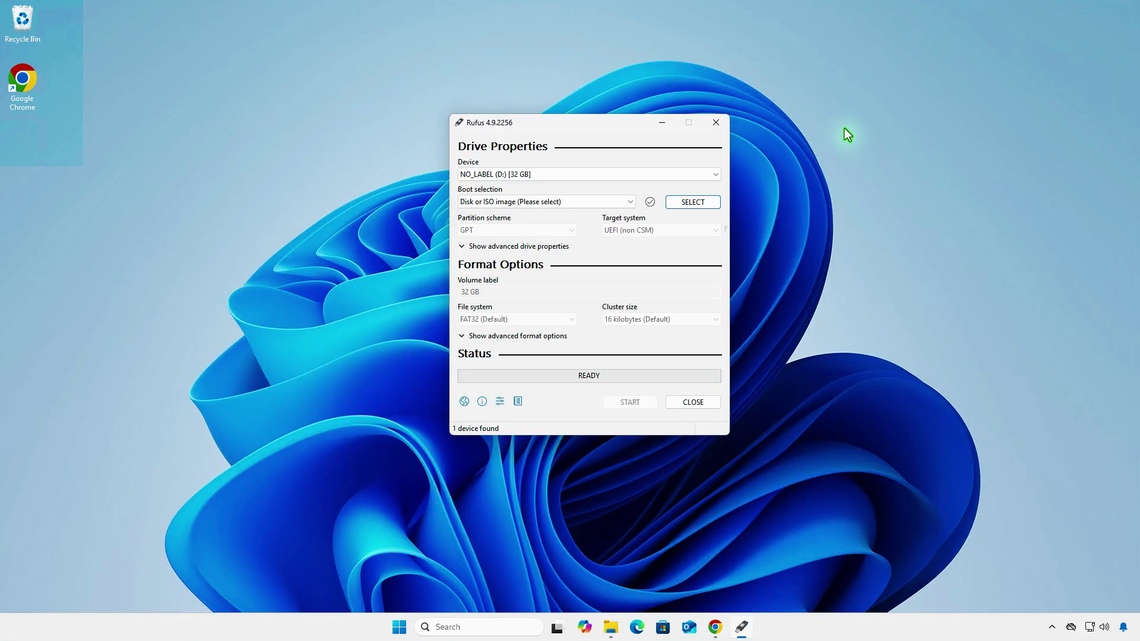
left_click(703, 173)
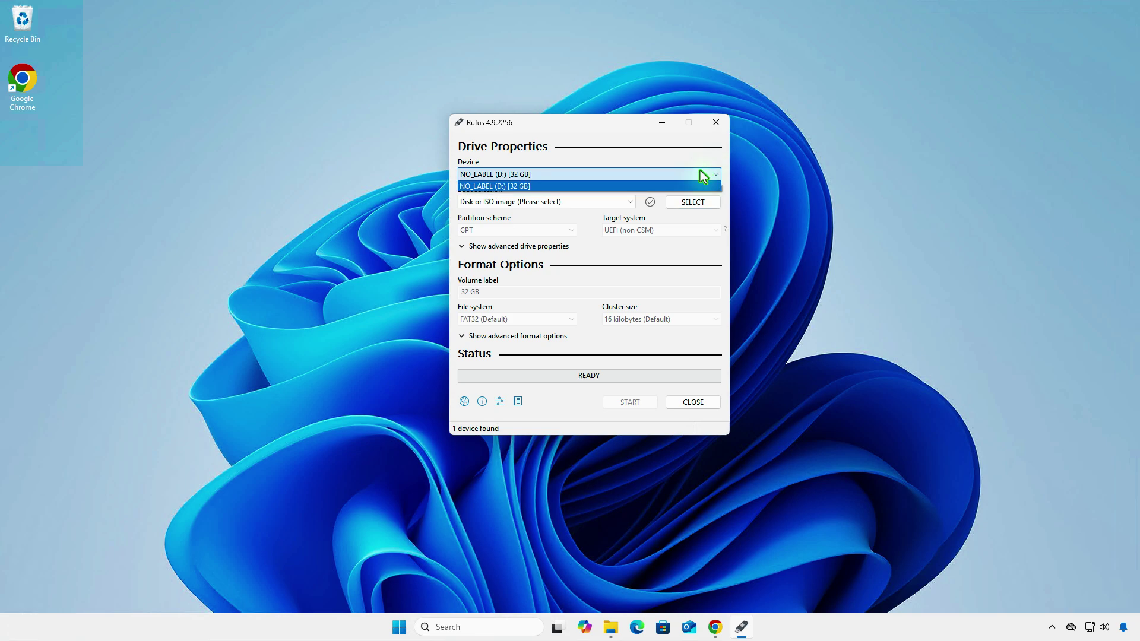
left_click(701, 171)
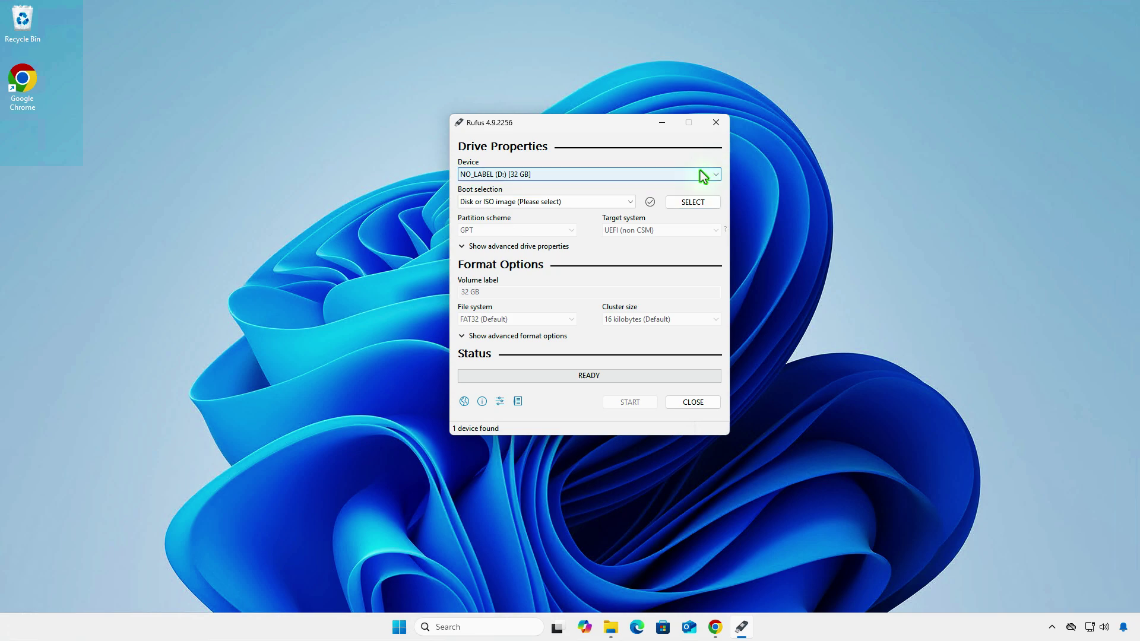
- Load Windows11_InsiderPreview_Client_x64_en-us_26200.iso from Downloads as the boot image
left_click(700, 204)
left_click(693, 246)
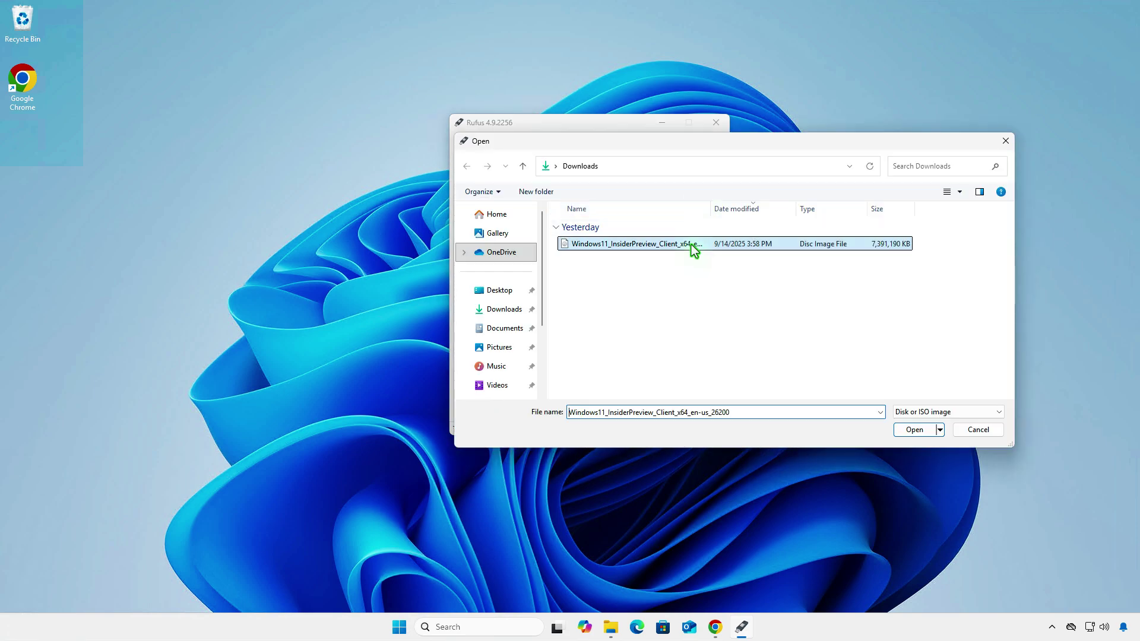
left_click(911, 432)
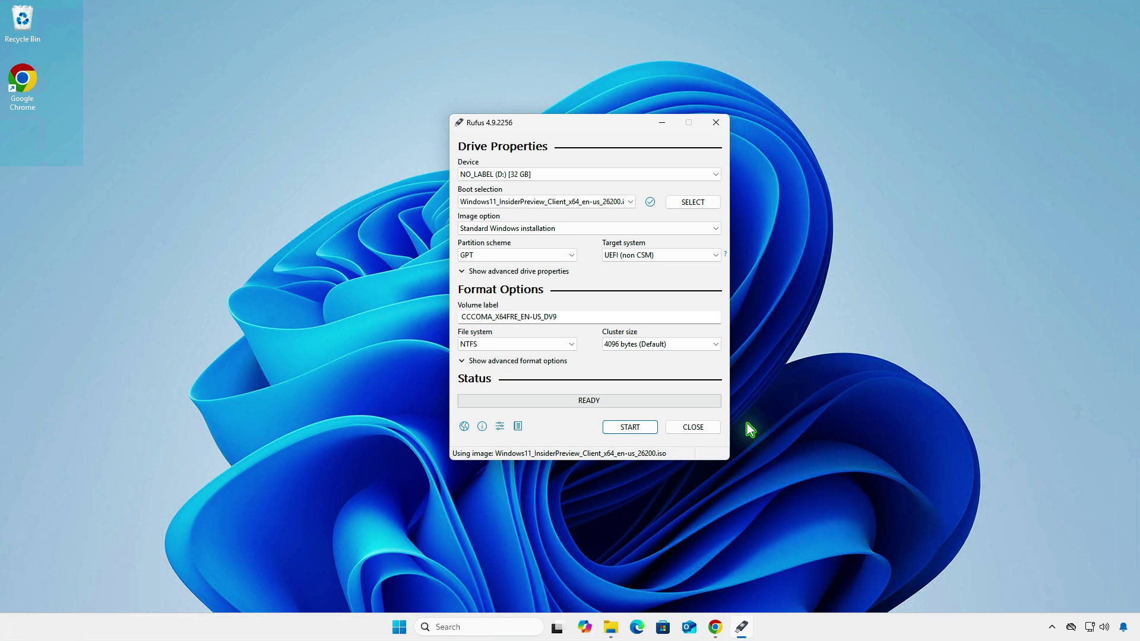
- Write the USB with the RAM/Secure Boot/TPM and online-account bypasses, accepting data erasure
left_click(650, 429)
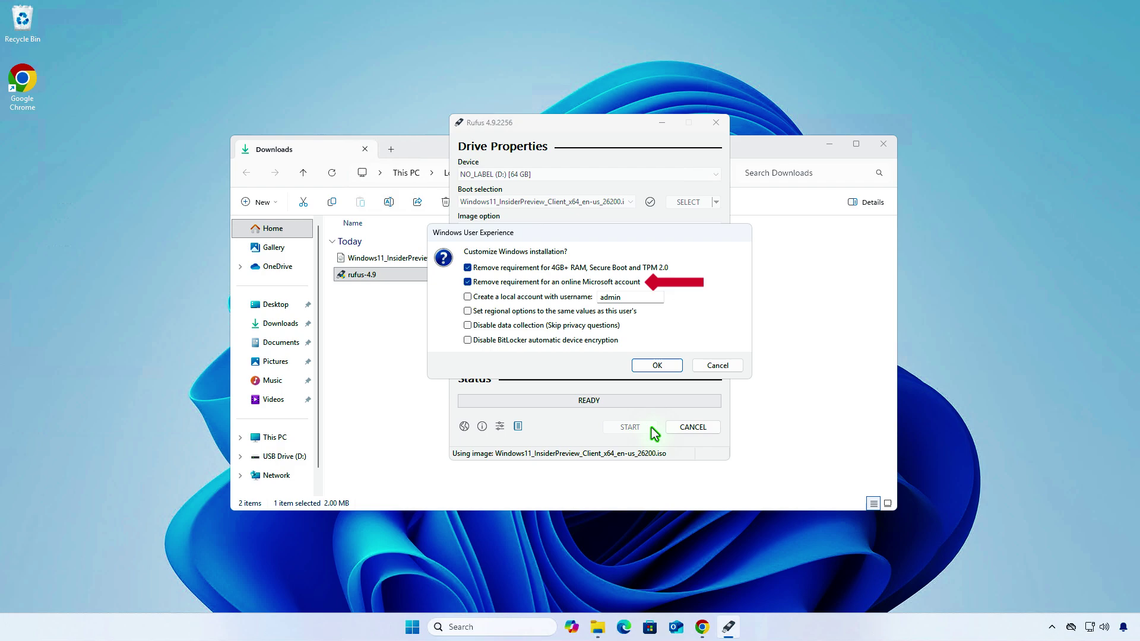
left_click(657, 366)
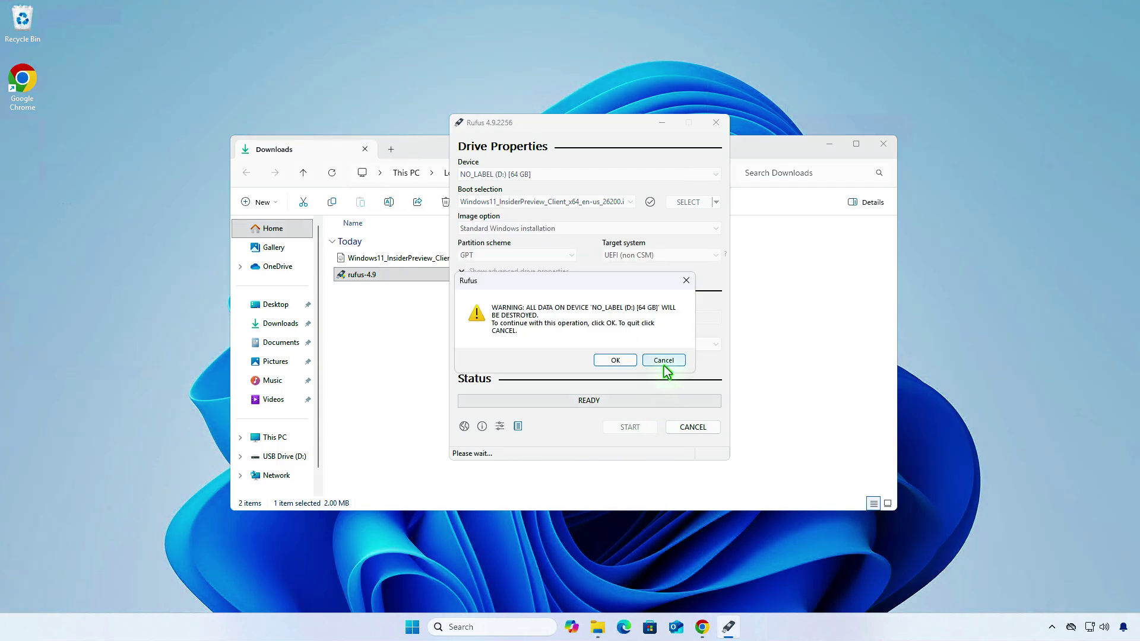
left_click(616, 361)
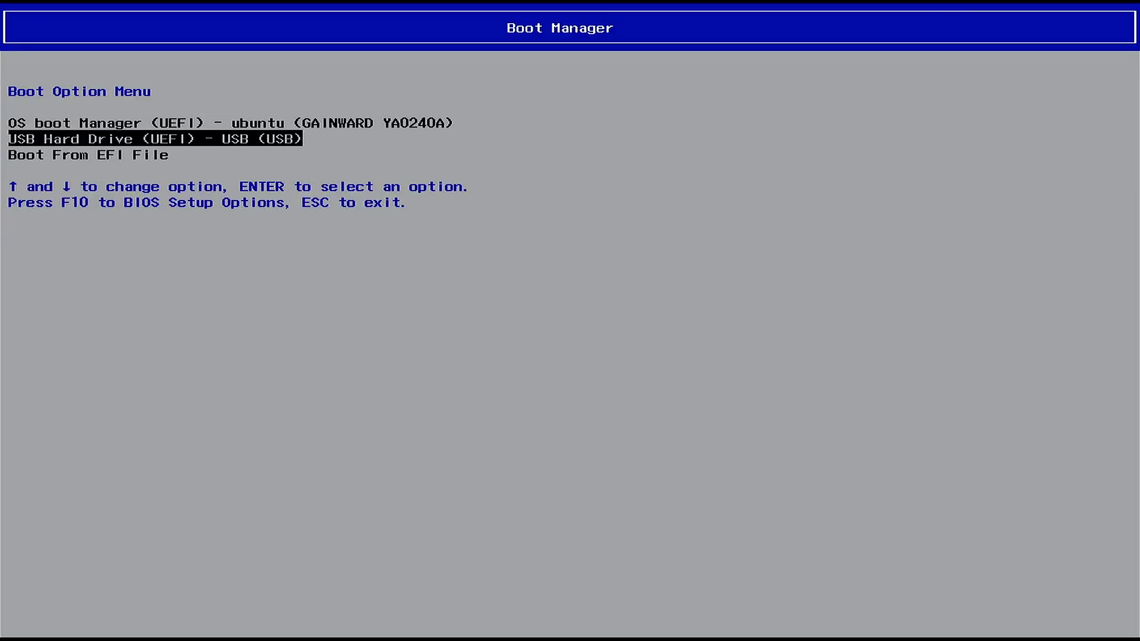
- Boot from the USB Hard Drive (UEFI) entry in the Boot Option Menu
key("Return")
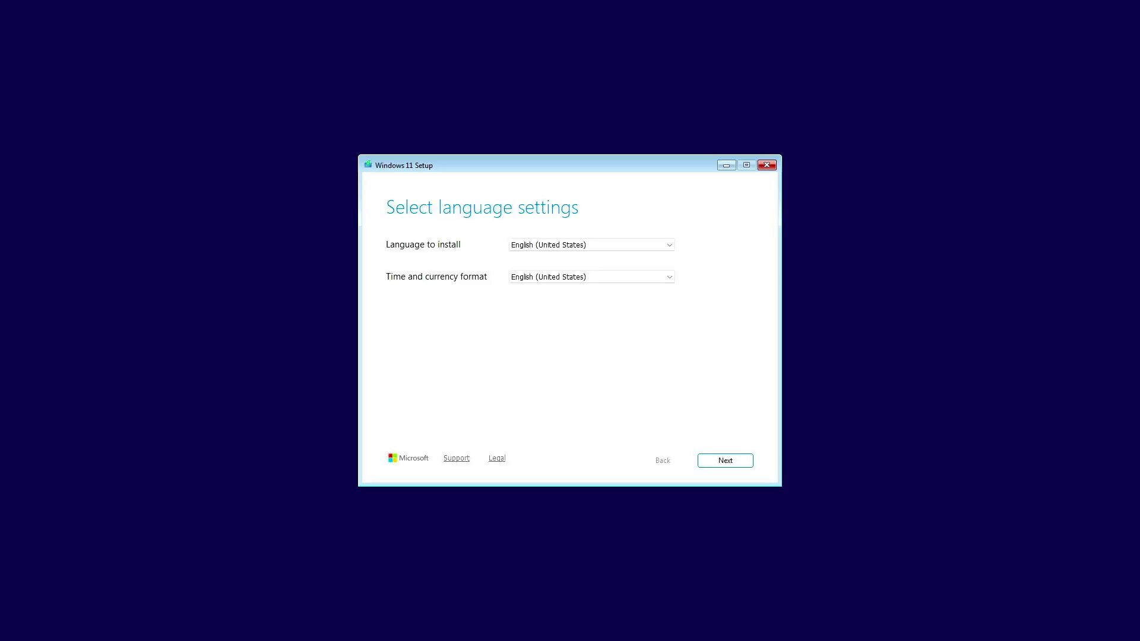
- Keep US language and keyboard, agree to a clean install, skip the product key, pick Windows 11 Pro
left_click(716, 464)
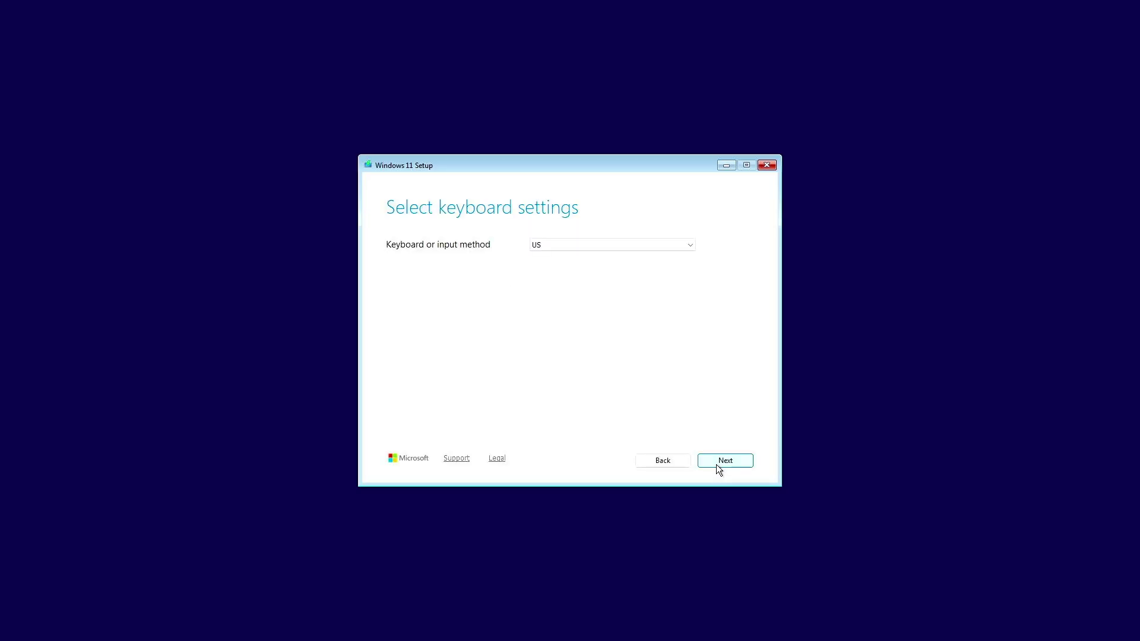
left_click(717, 466)
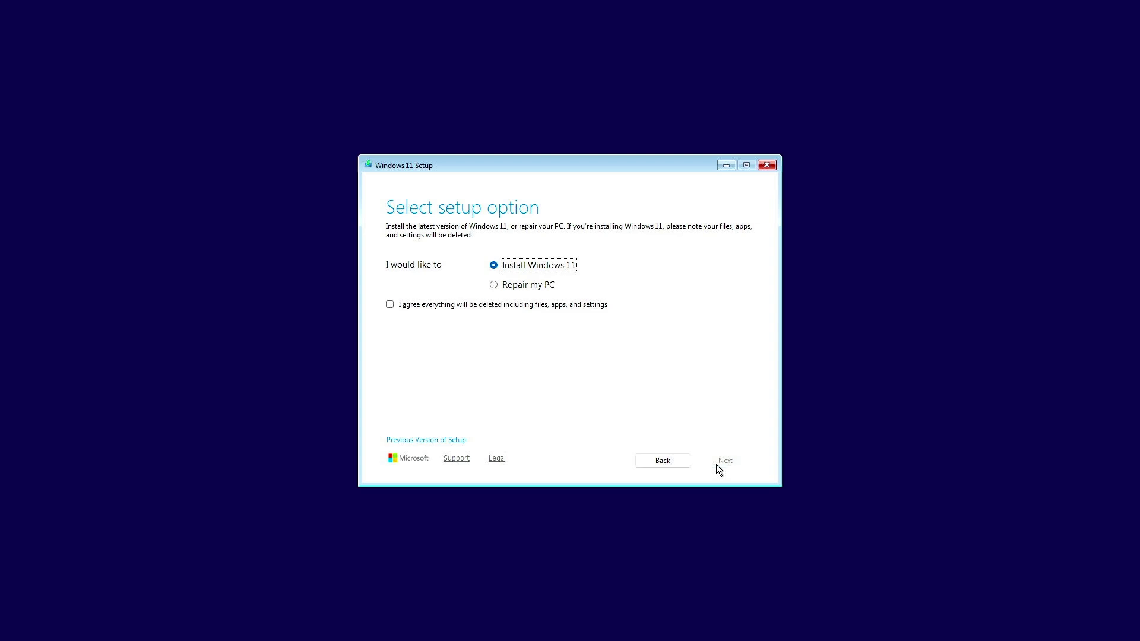
left_click(559, 307)
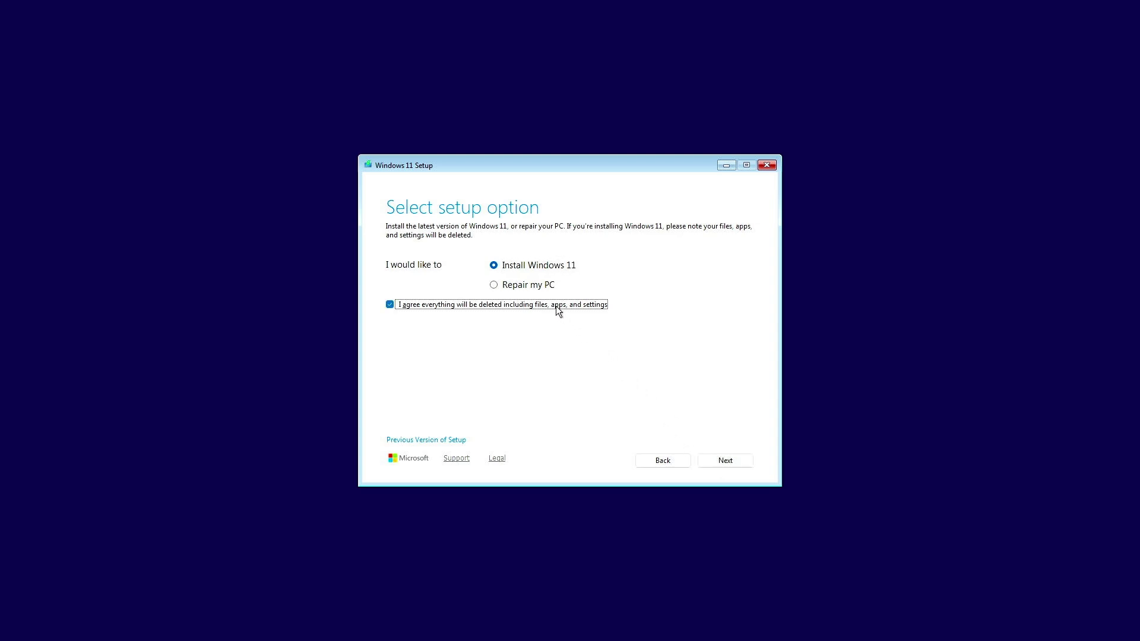
left_click(724, 465)
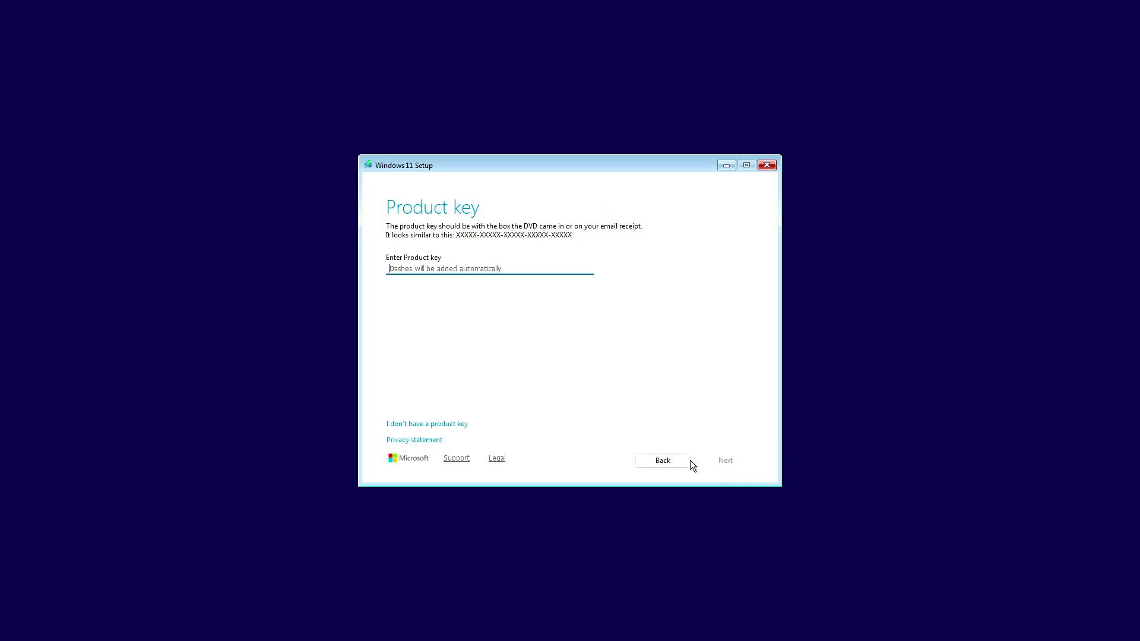
left_click(456, 424)
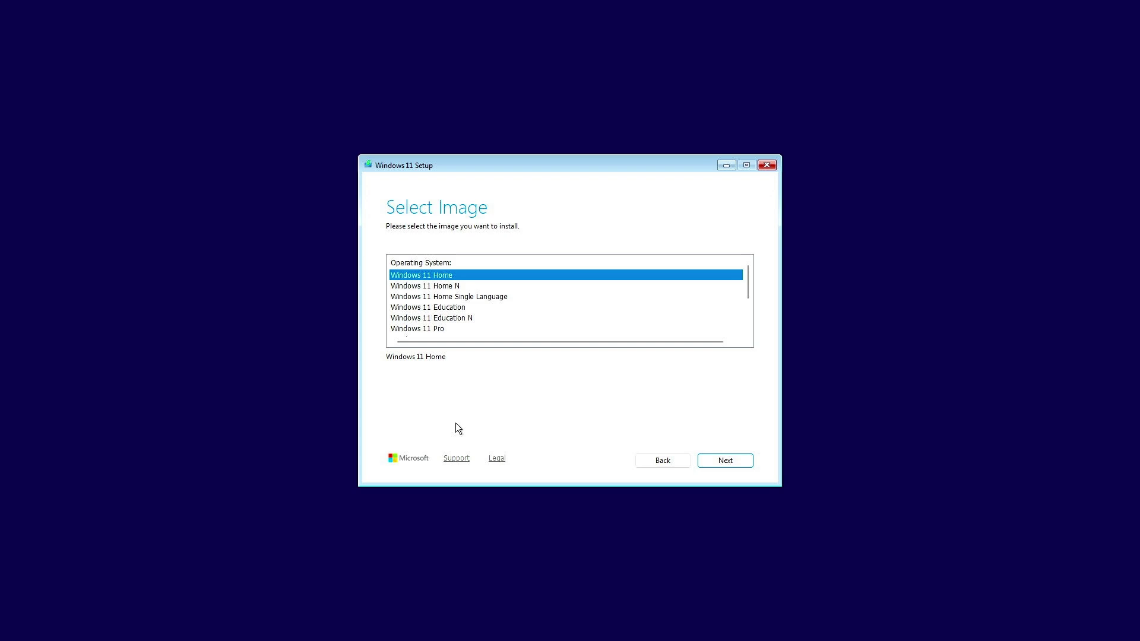
left_click(437, 328)
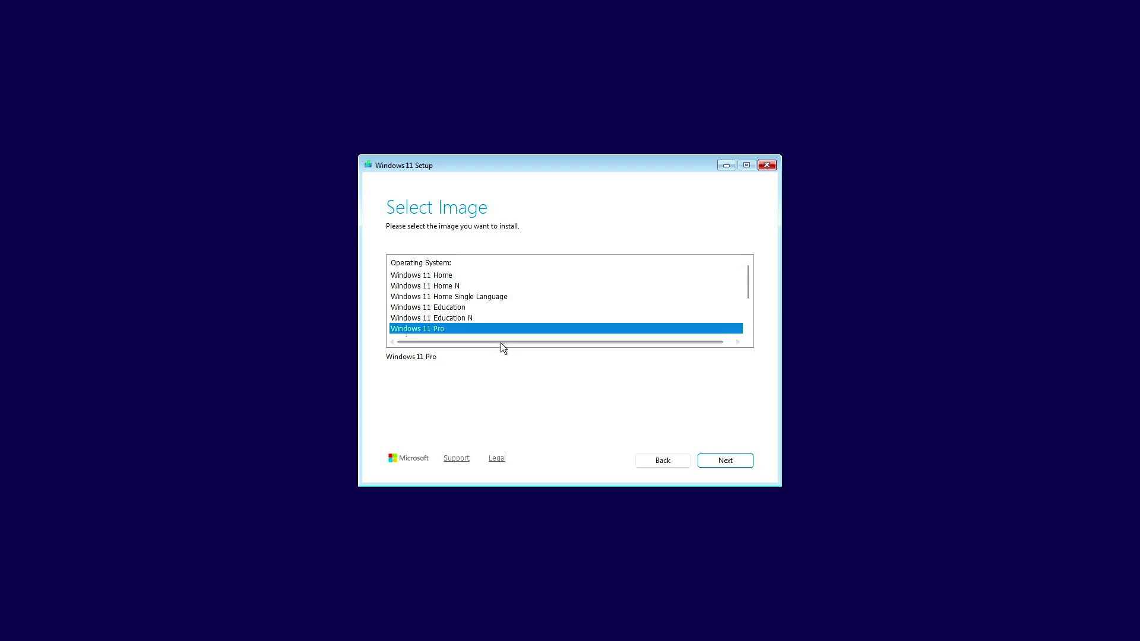
- Install Windows 11 Pro on Disk 0's 476.9 GB unallocated space, accepting the license terms
left_click(739, 461)
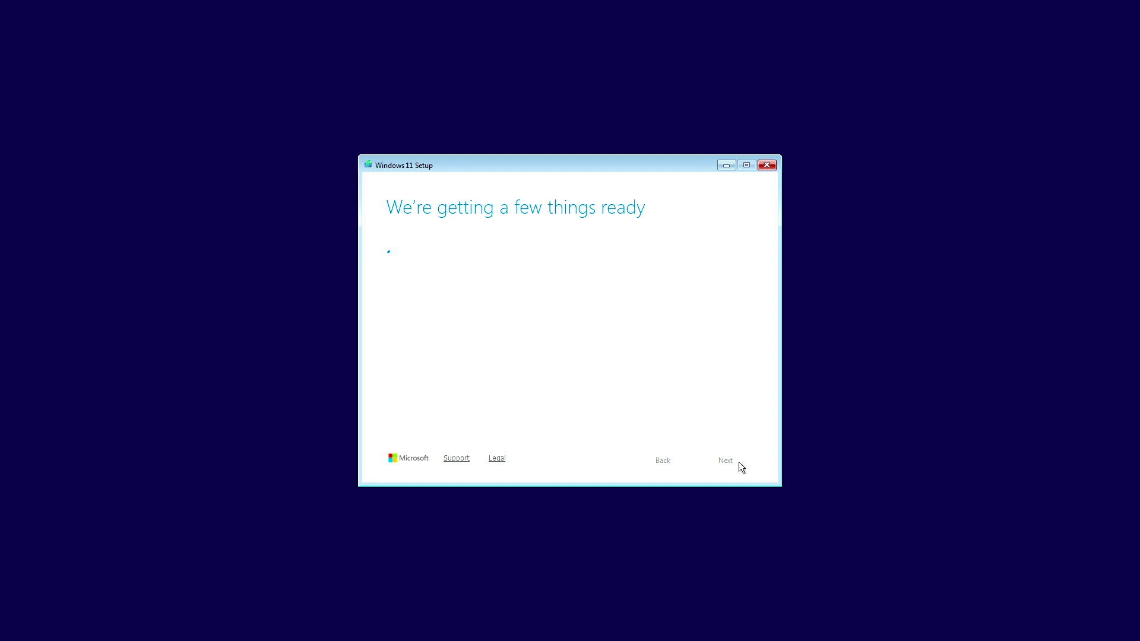
left_click(738, 462)
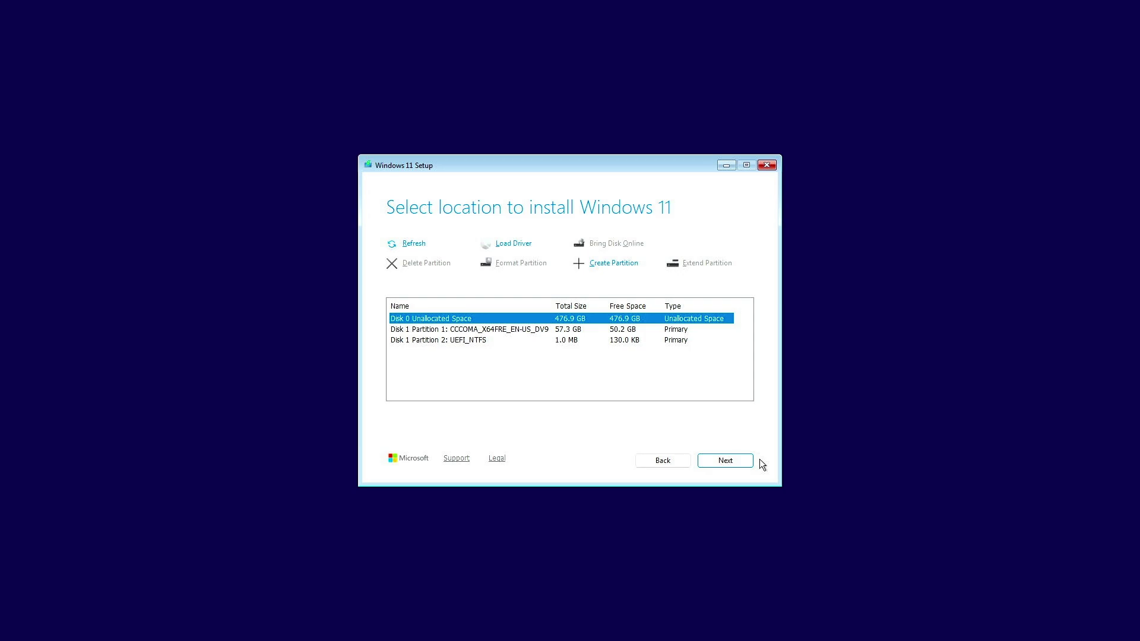
left_click(742, 461)
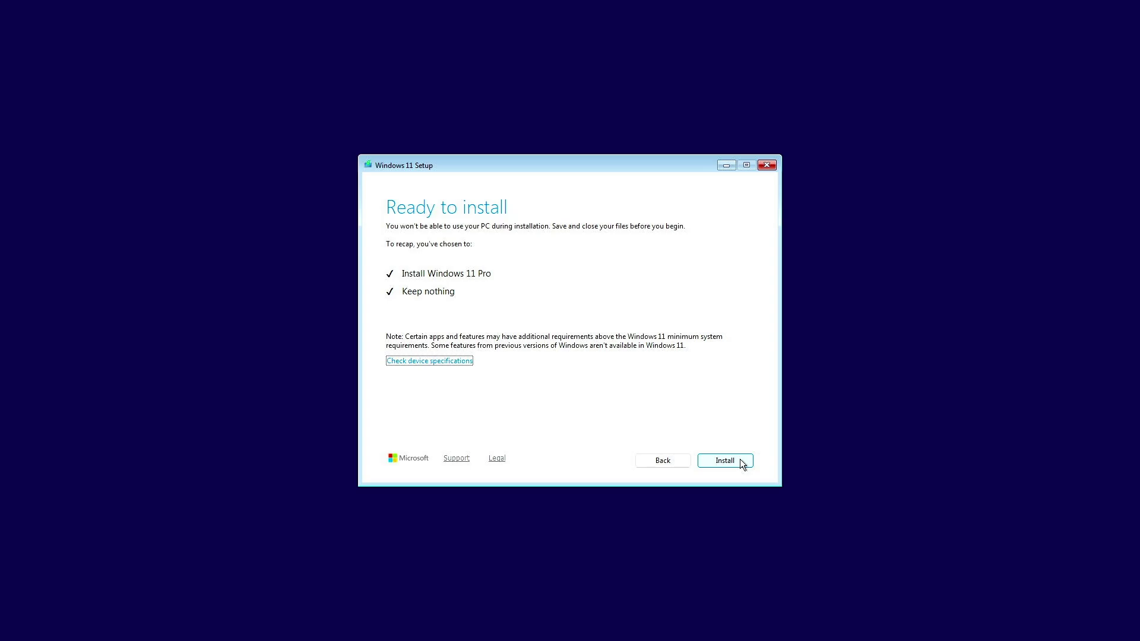
left_click(741, 464)
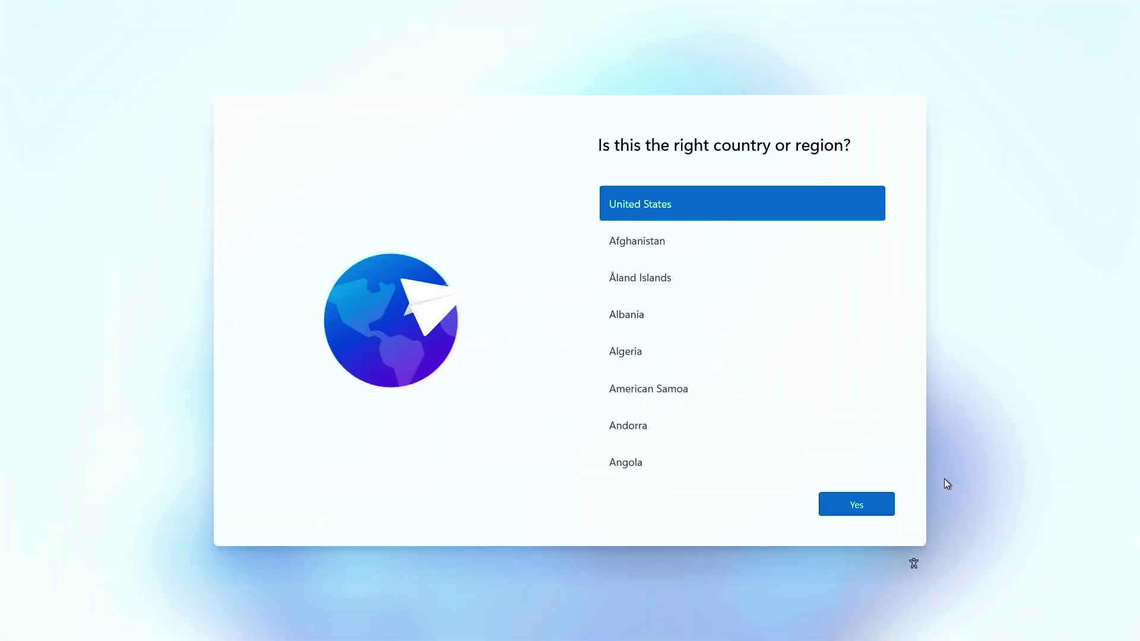
- Keep United States and the US keyboard, and choose to set up for work or school
left_click(864, 504)
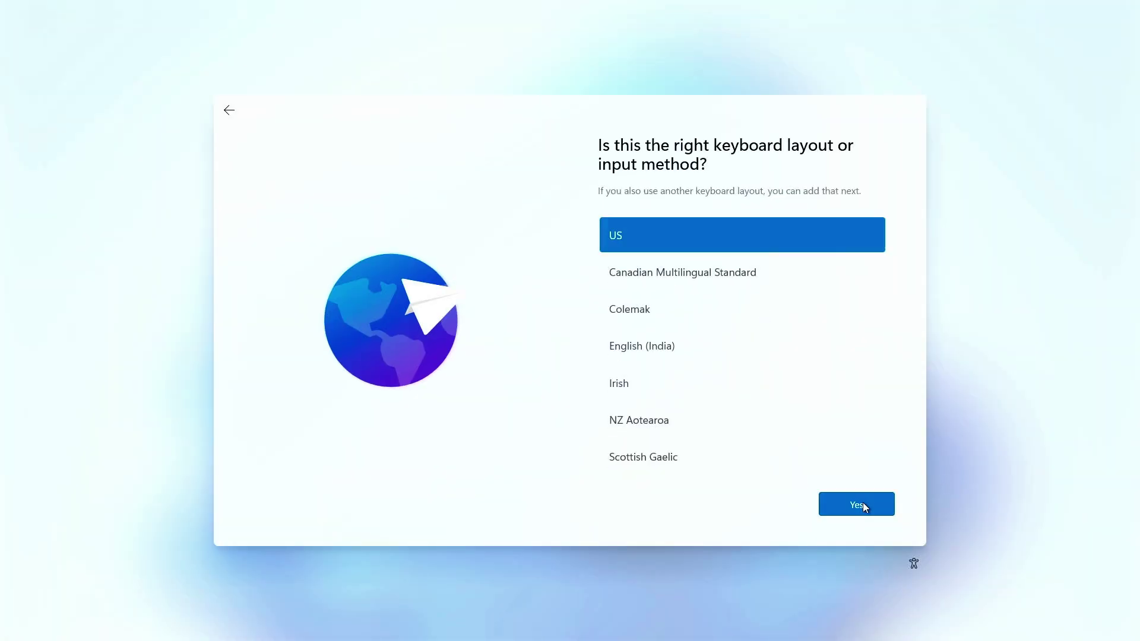
left_click(862, 503)
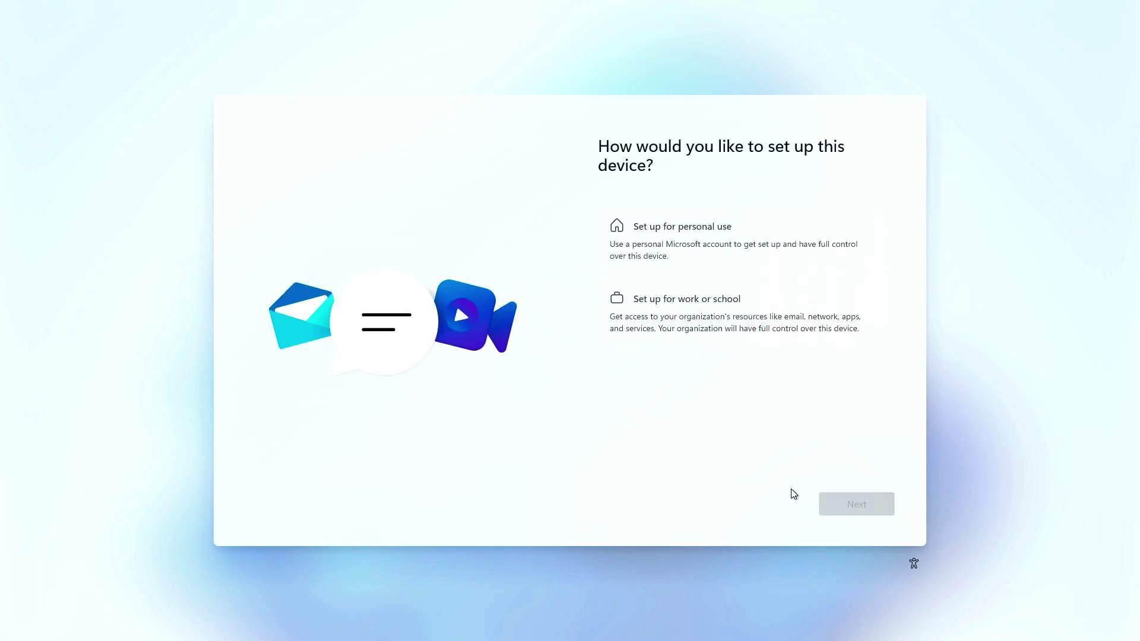
left_click(811, 325)
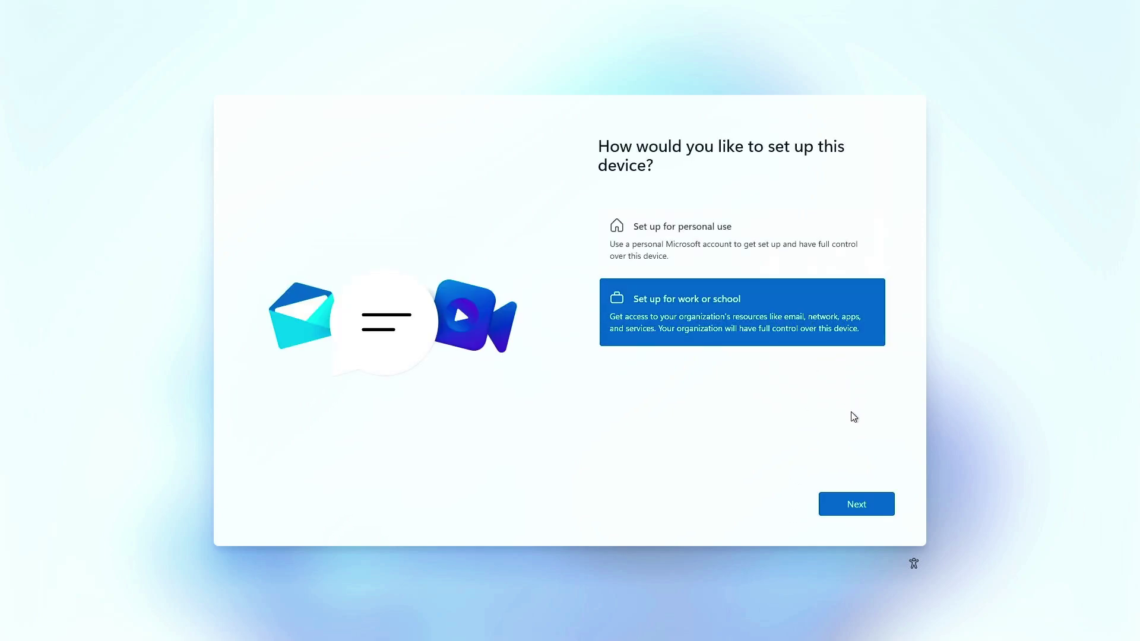
left_click(876, 509)
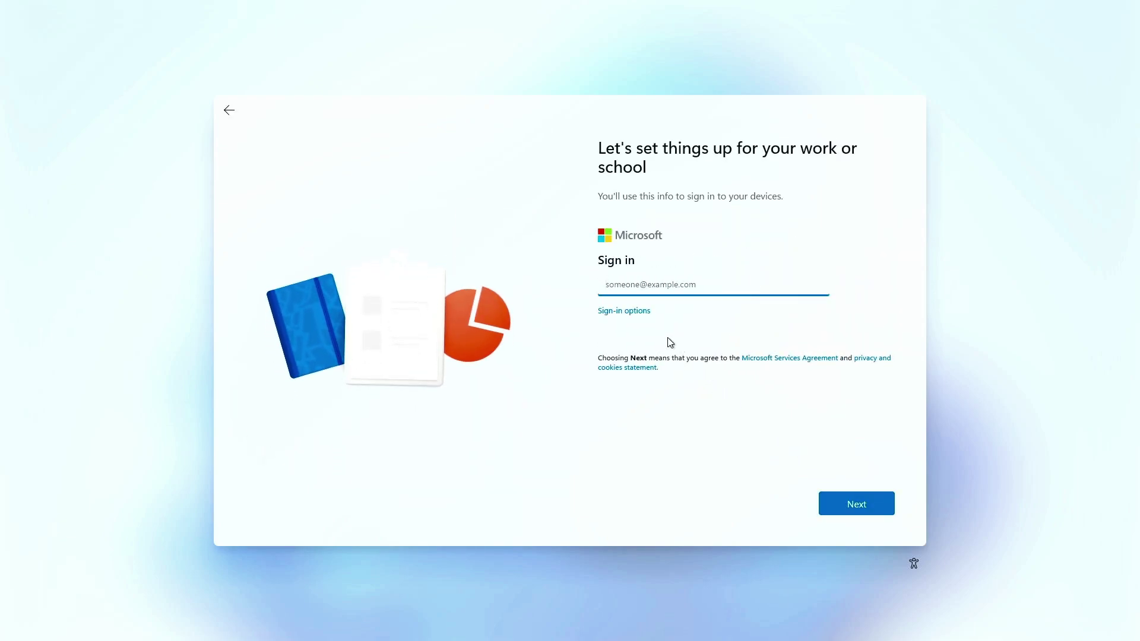
- Use the domain join option to create a local account named 'admin'
left_click(638, 313)
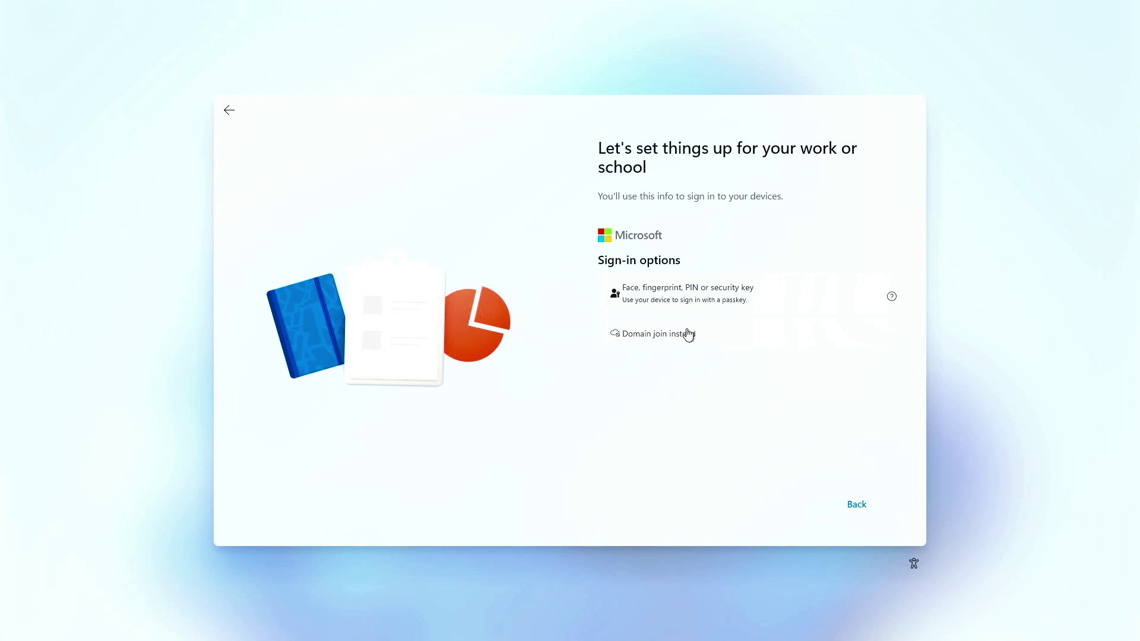
left_click(718, 341)
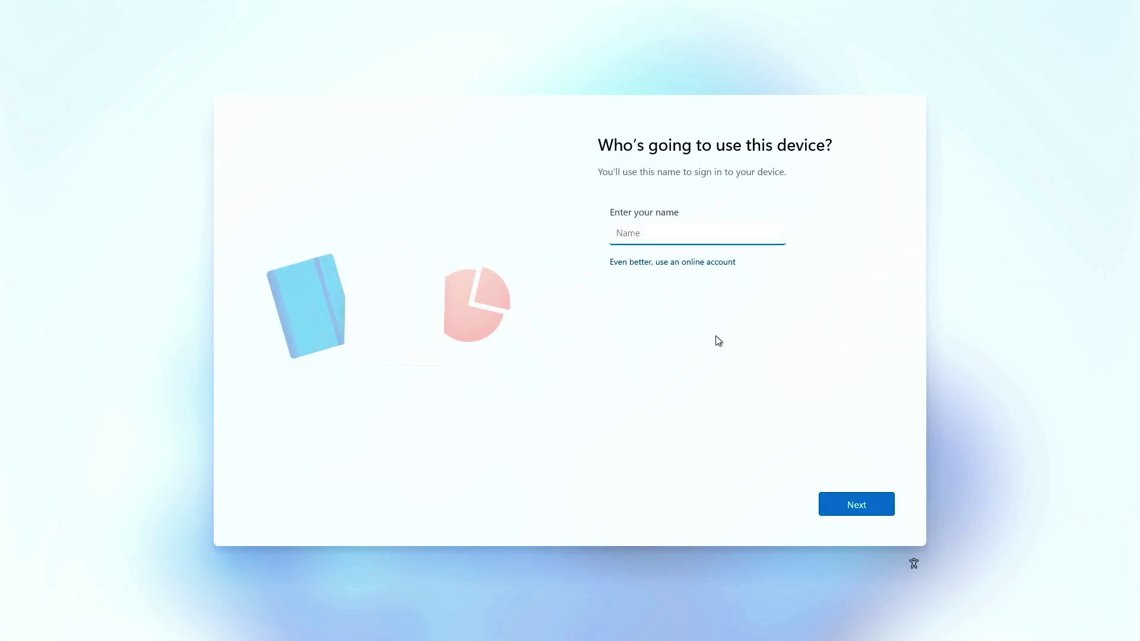
type("admin")
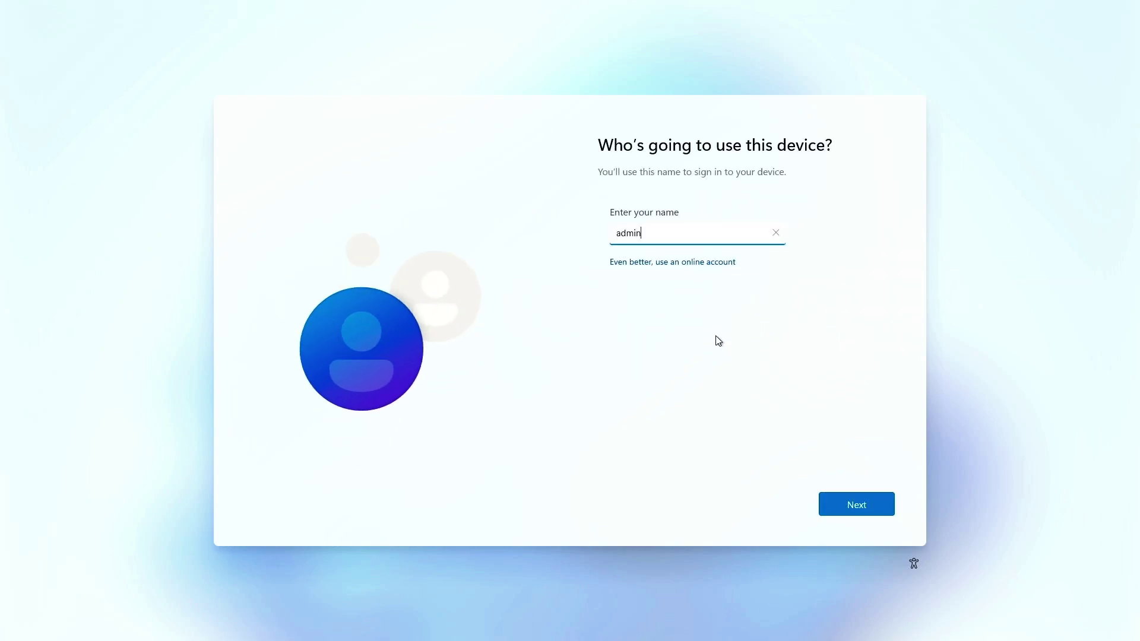
left_click(877, 507)
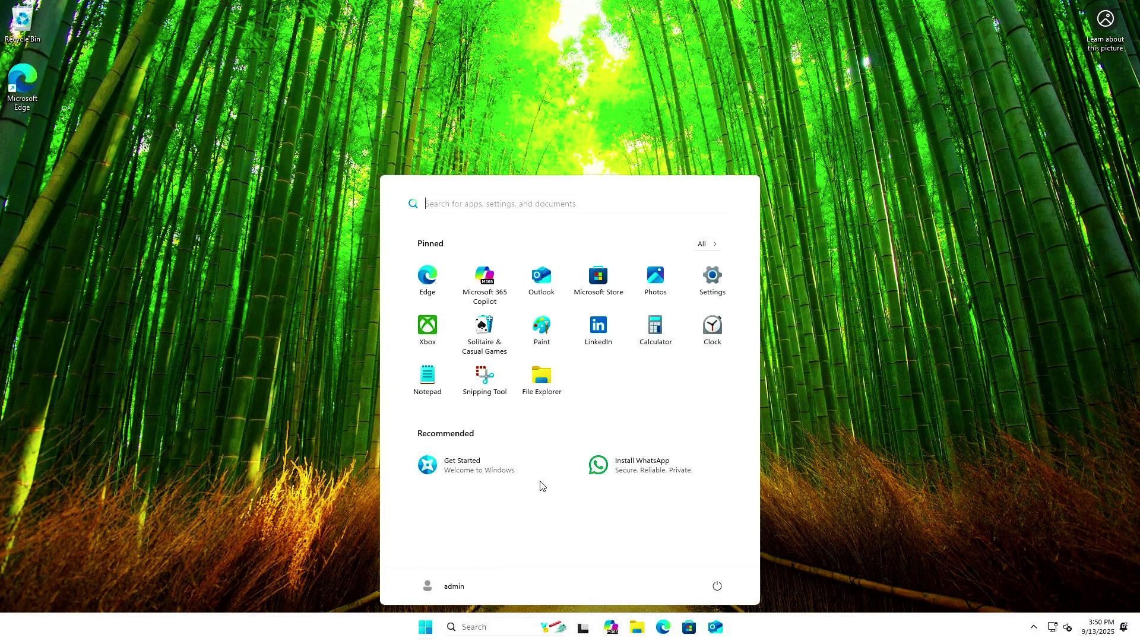
- Show System > About in Settings, confirming Windows 11 Pro 25H2, OS build 26200.5074
right_click(425, 628)
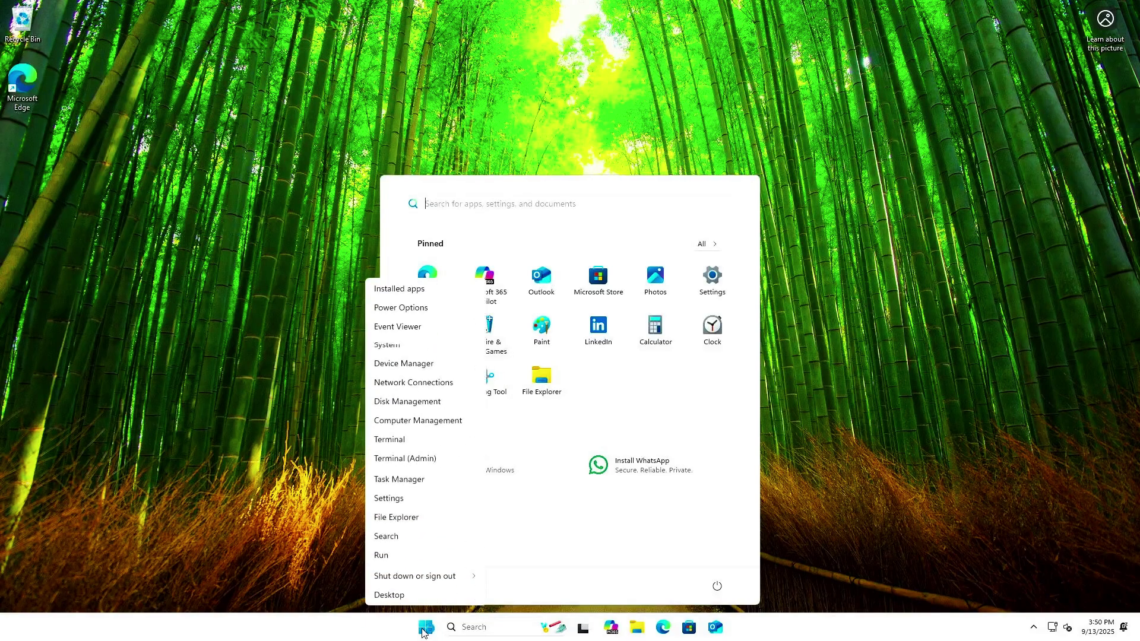
left_click(416, 349)
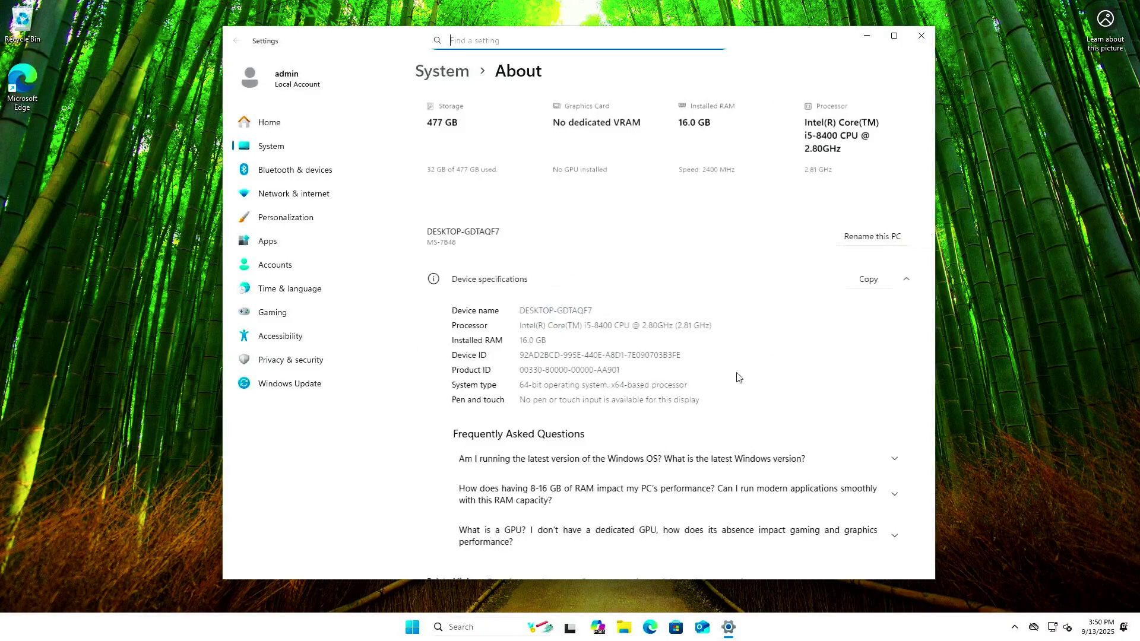
scroll(813, 396, "down", 5)
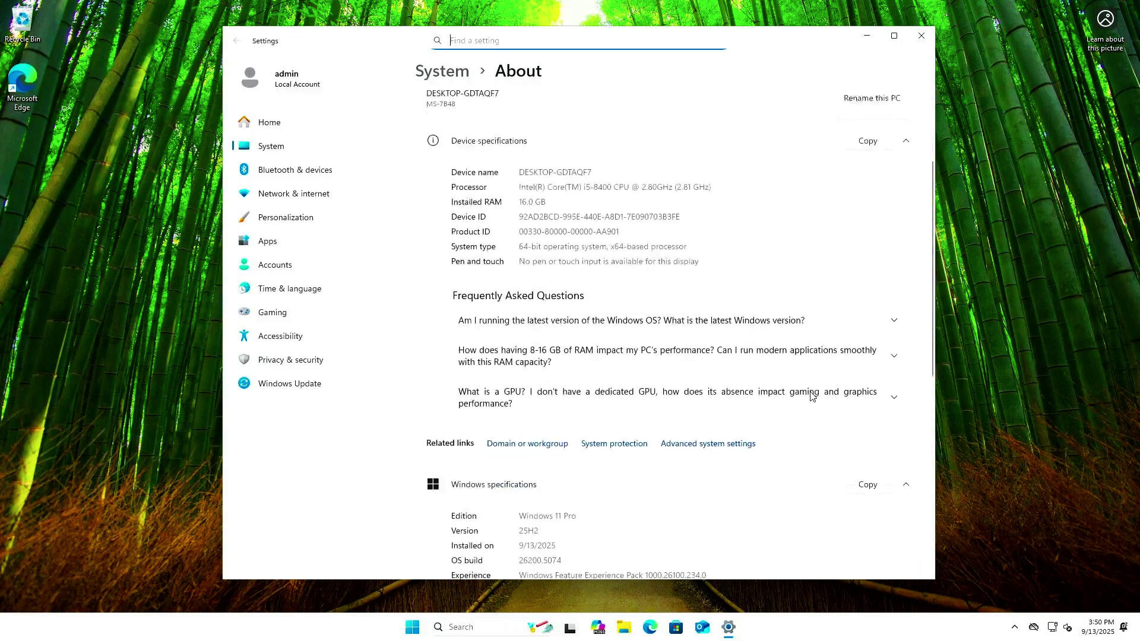